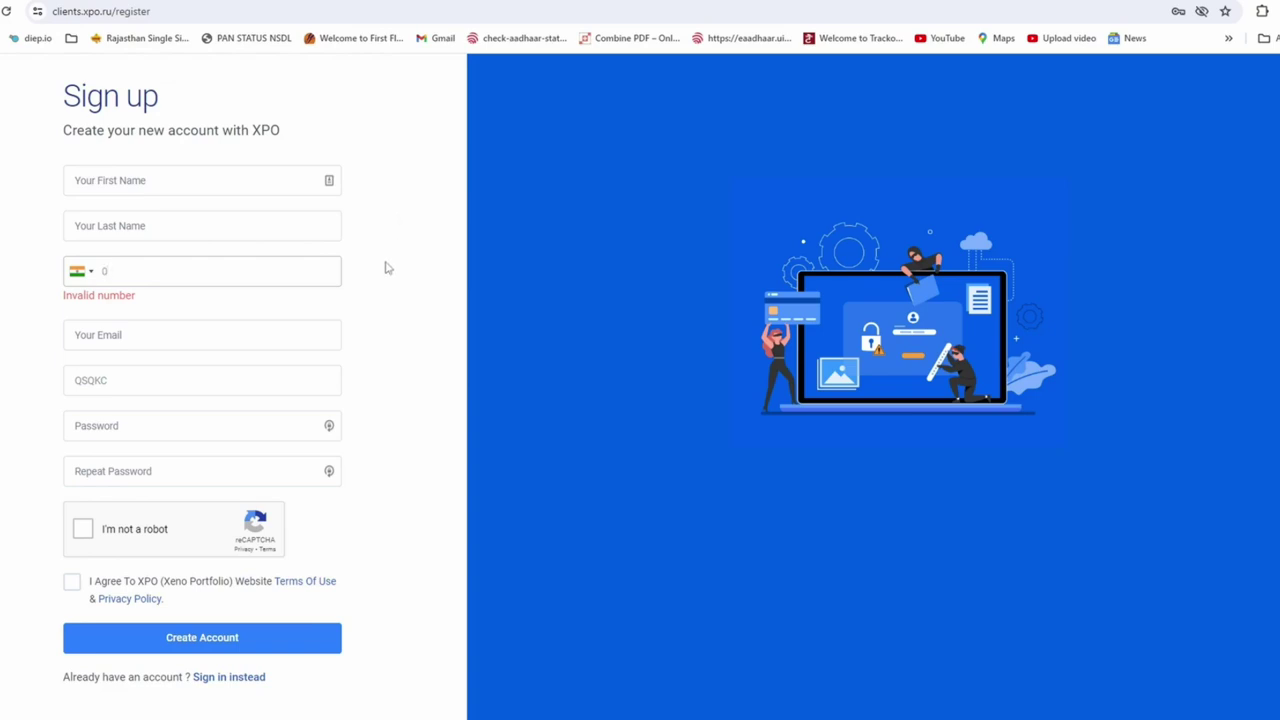
Step: Complete the sign-up form with India as the phone country, pass the robot check, agree to the terms and create the account
key(shift+Tab)
key(shift+Tab)
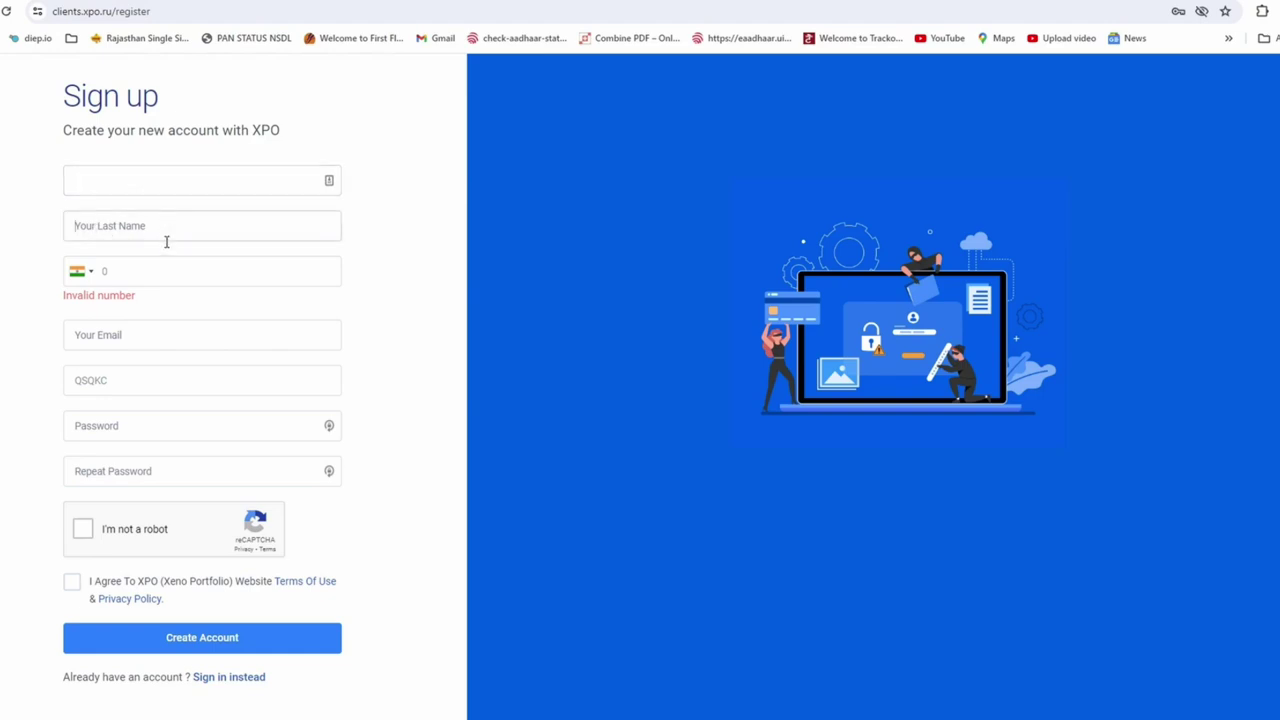
click(150, 270)
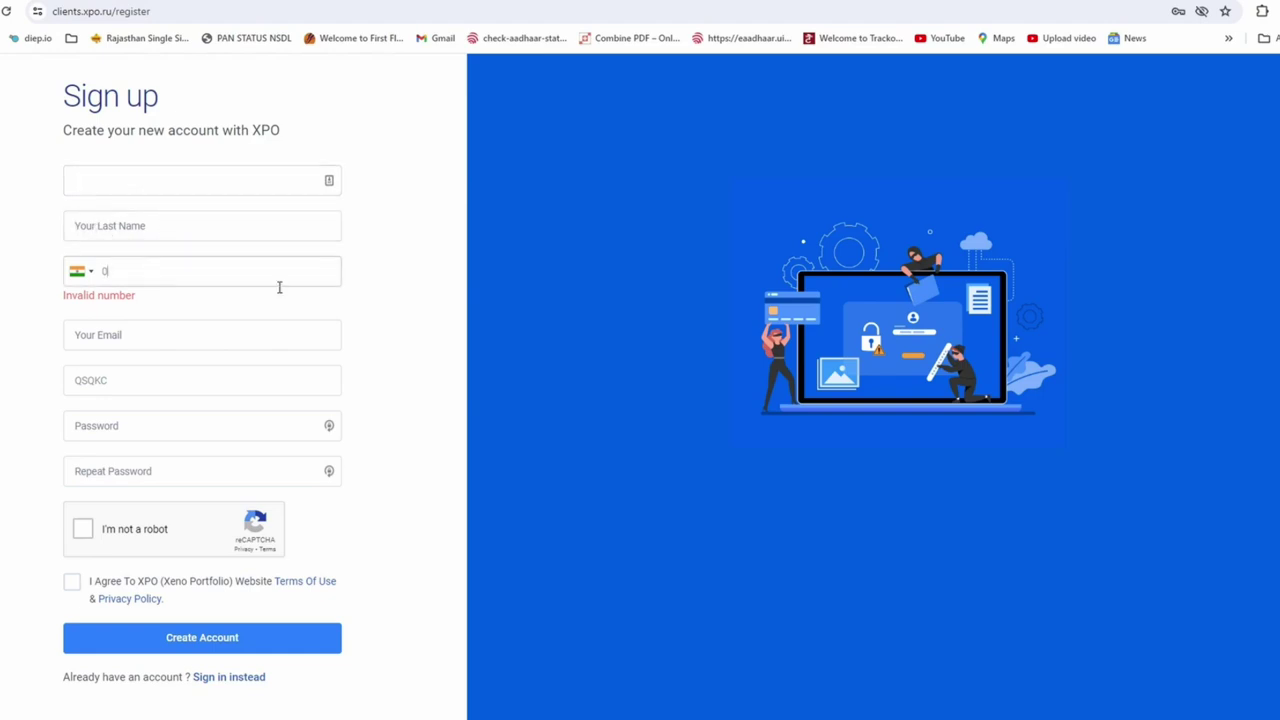
click(93, 274)
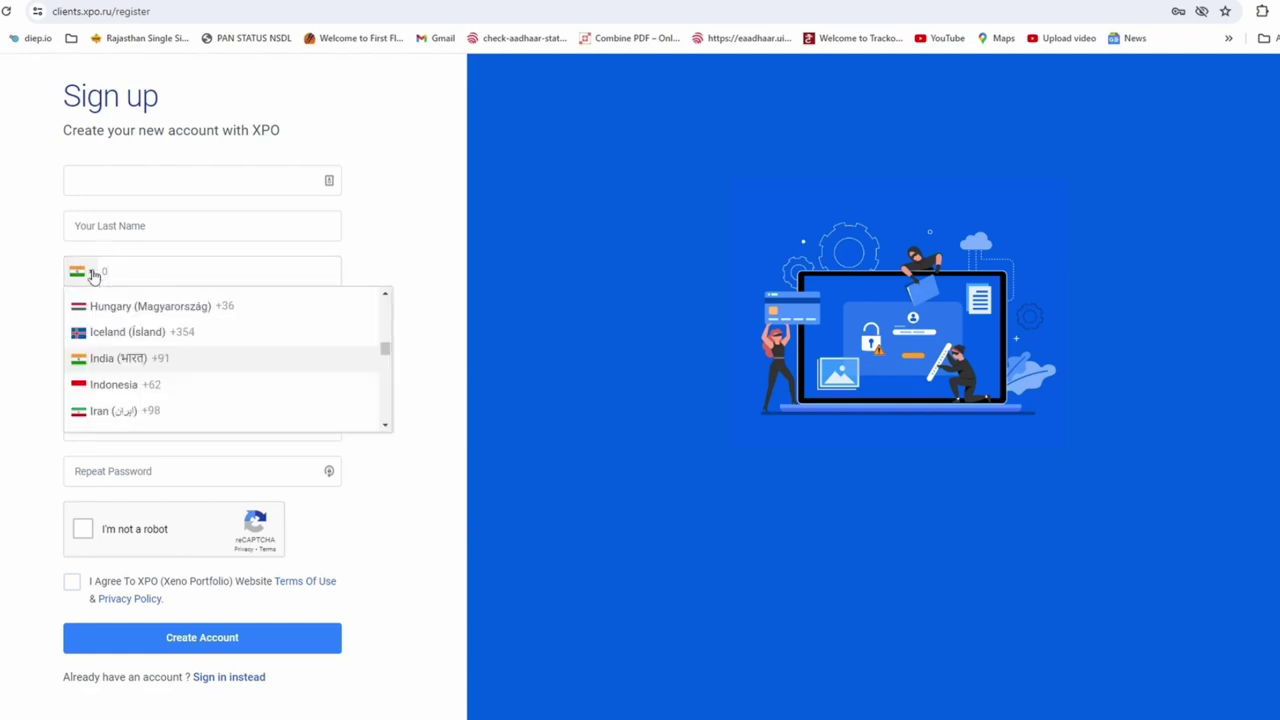
click(93, 275)
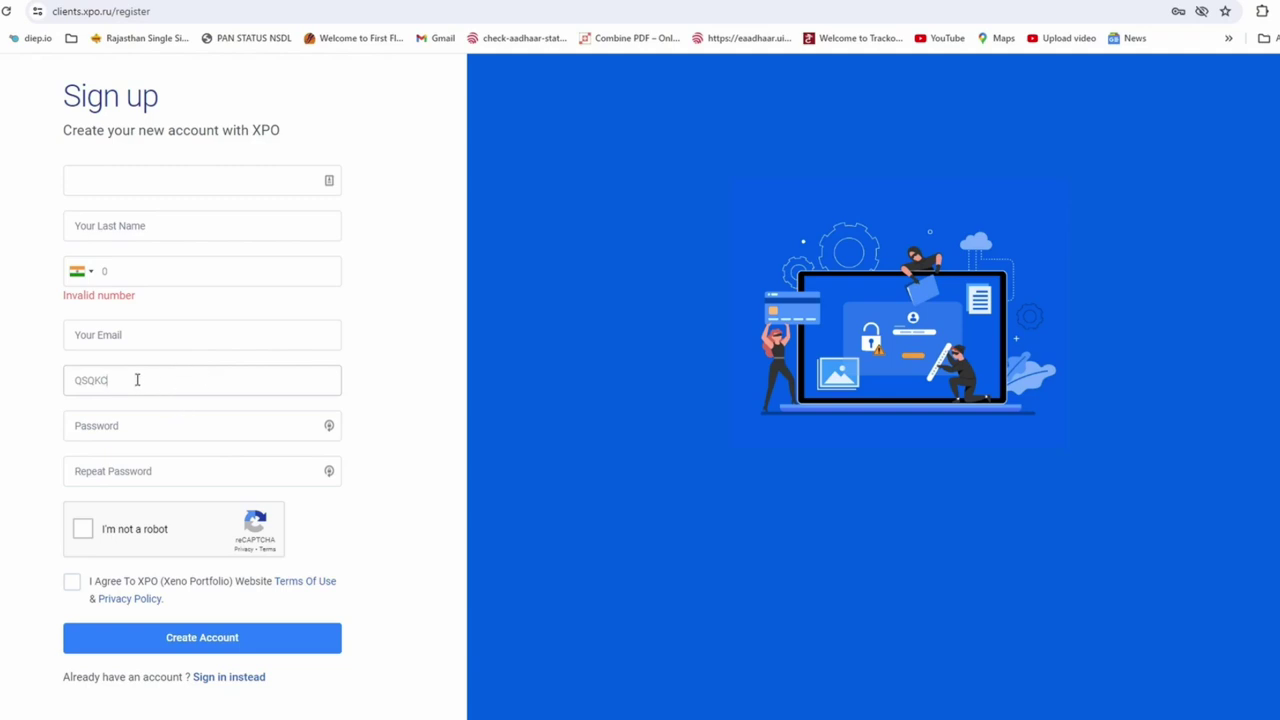
scroll(167, 382, down, 1)
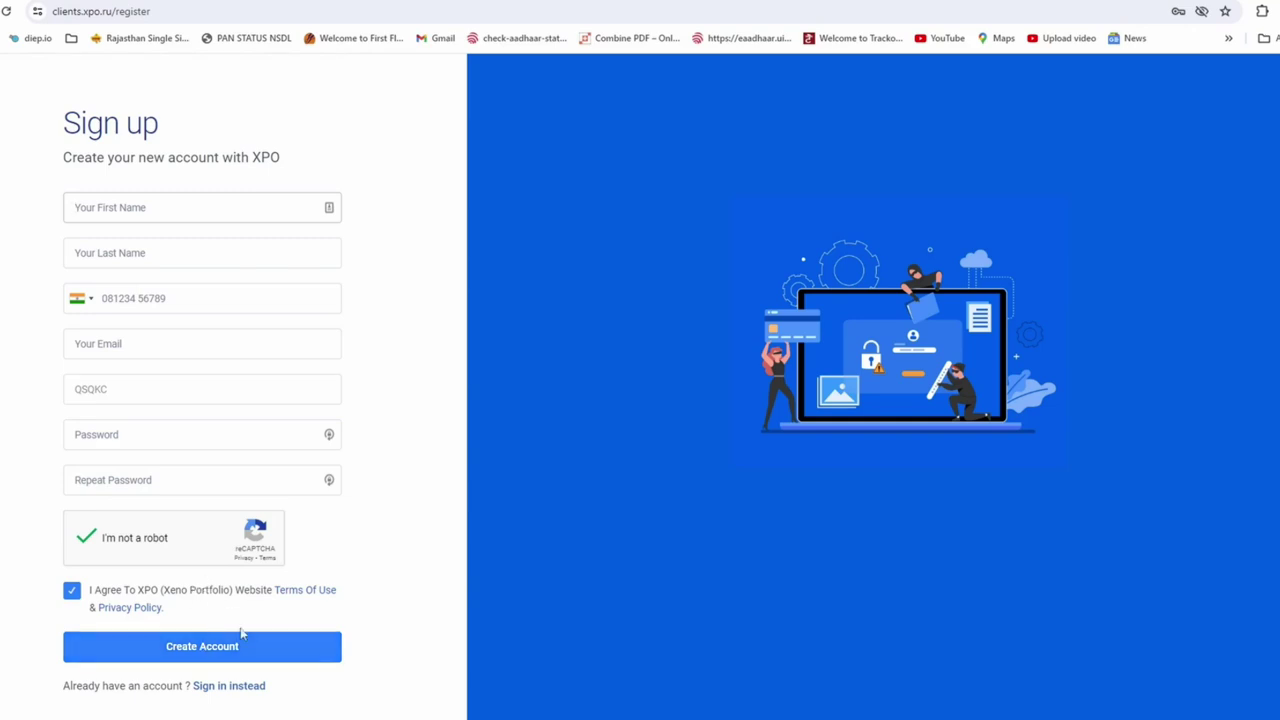
click(266, 651)
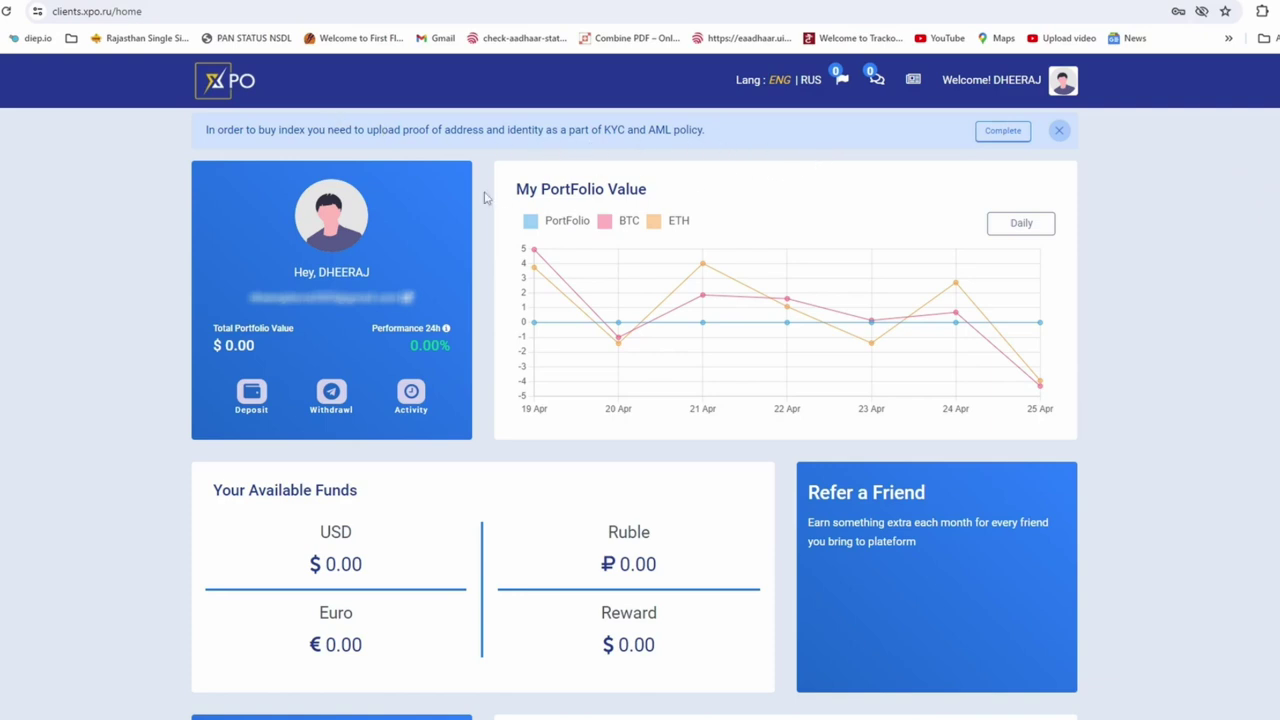
Step: Start the required KYC completion and request another email verification link
click(985, 142)
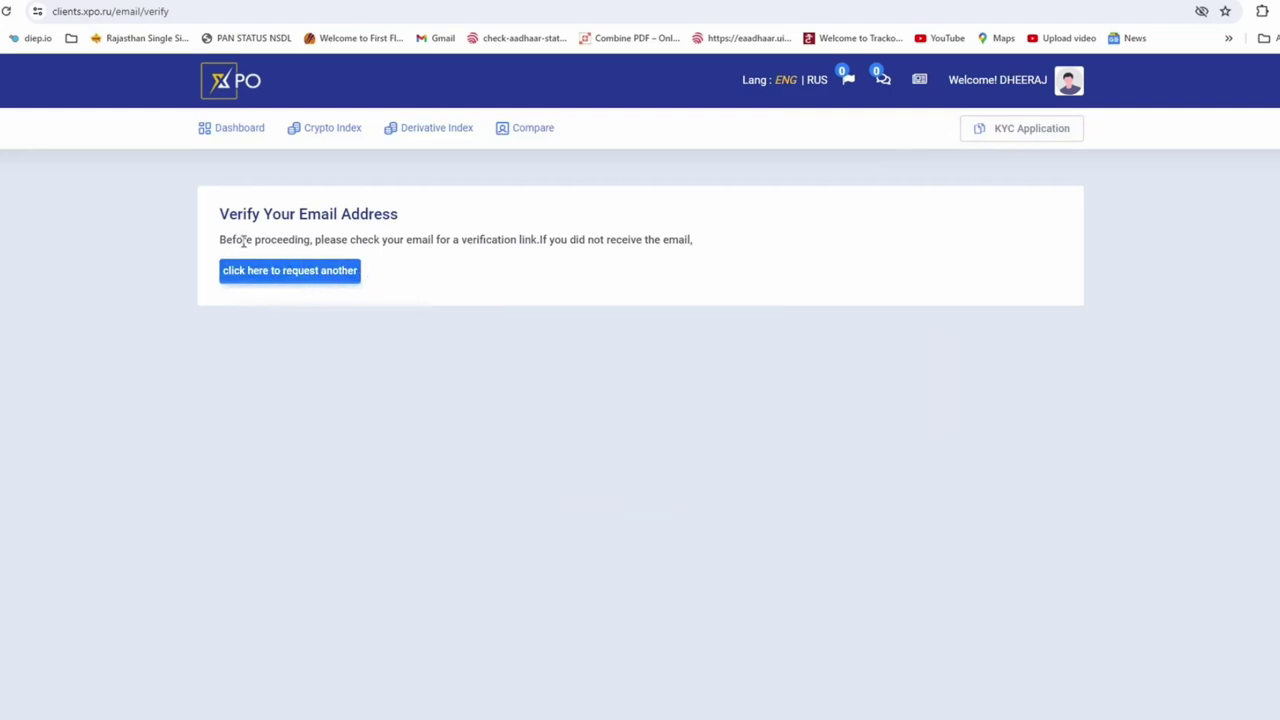
click(311, 282)
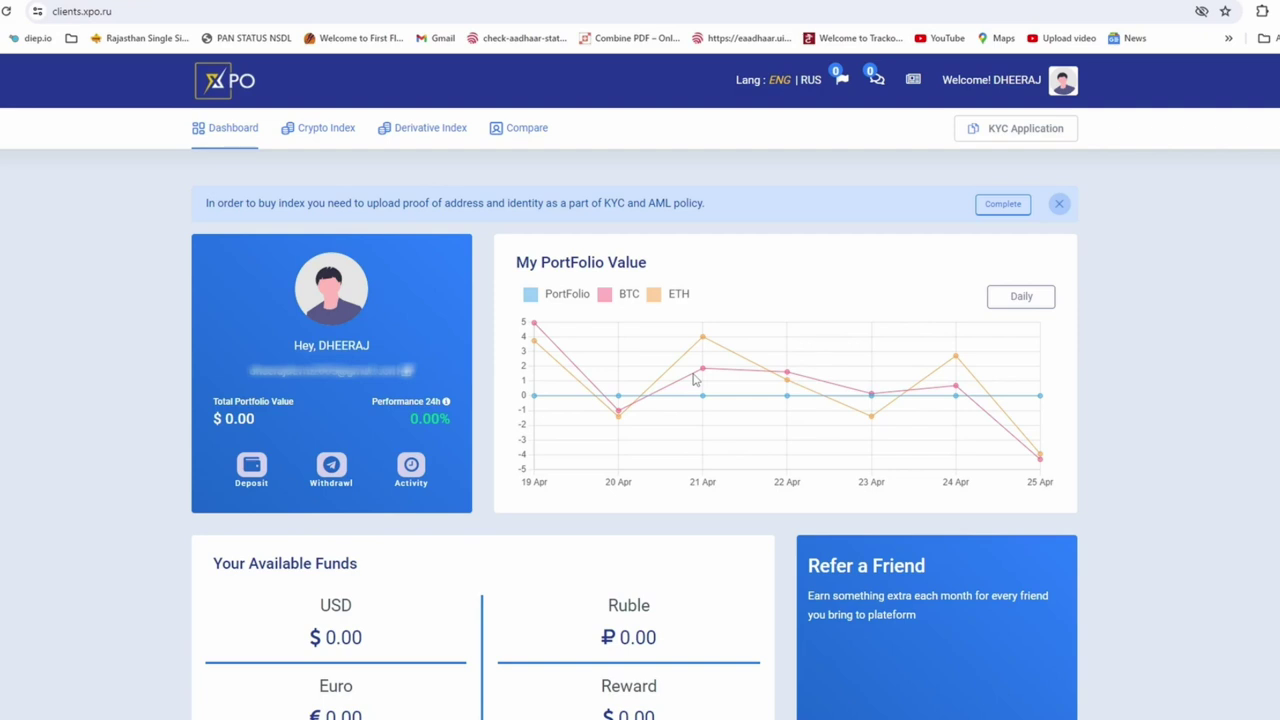
Step: Open the profile from the KYC notice, complete the required personal data including the date of birth, and update the profile
click(1005, 208)
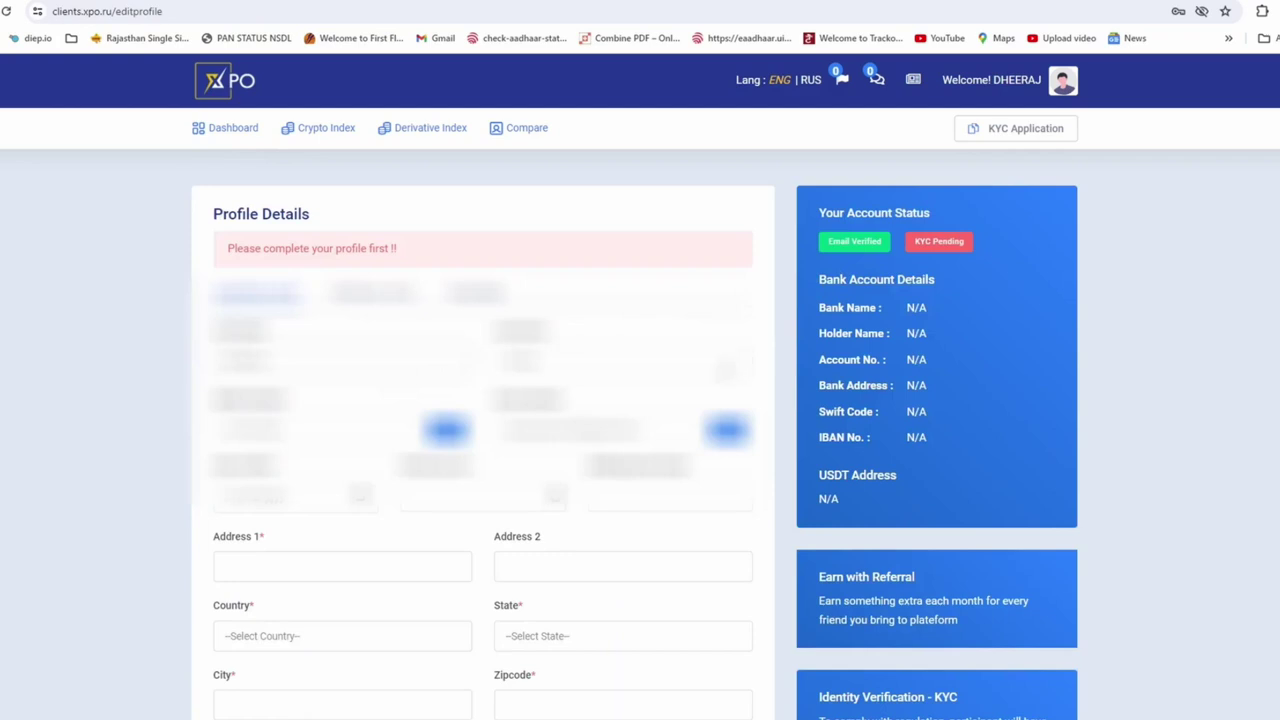
scroll(640, 400, down, 2)
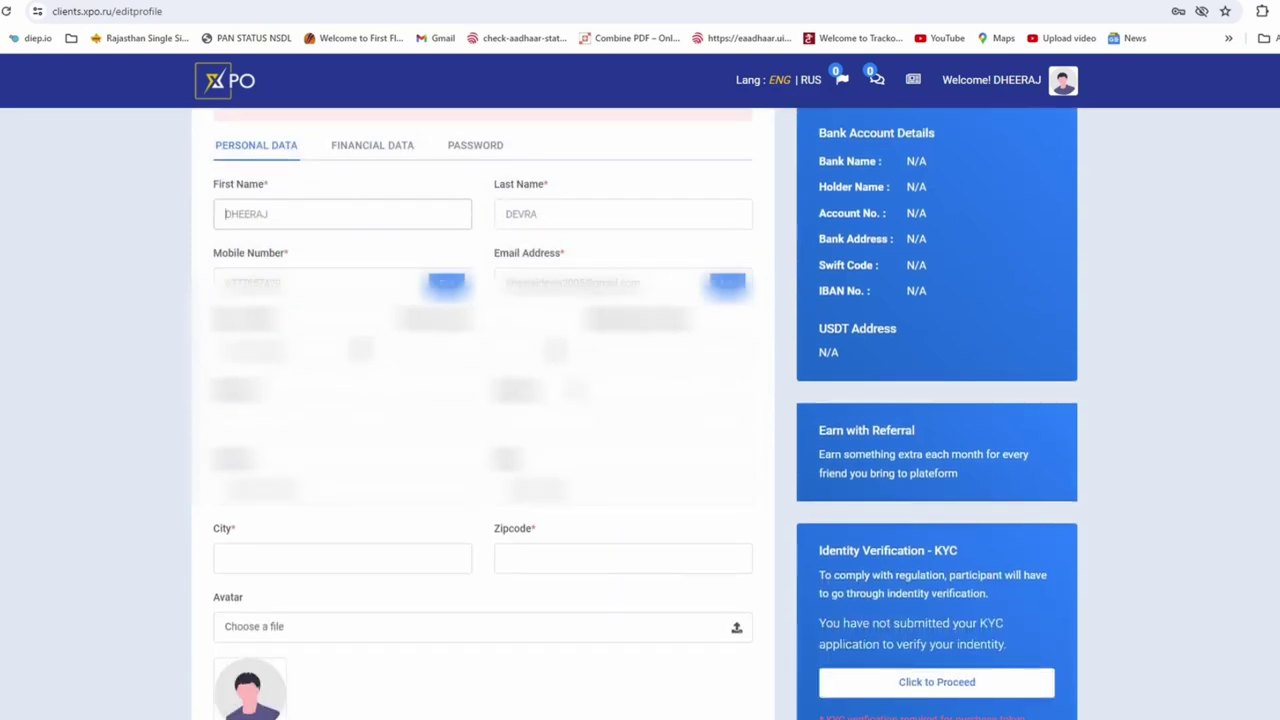
scroll(640, 400, up, 1)
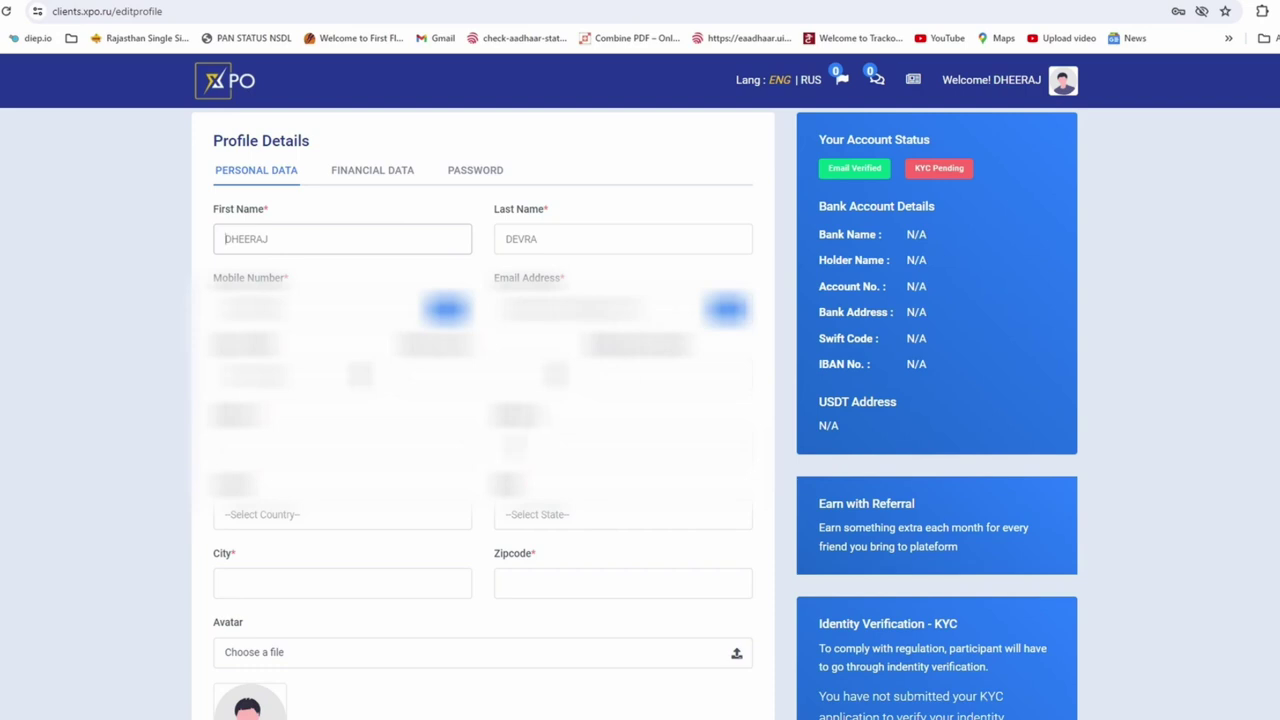
click(234, 374)
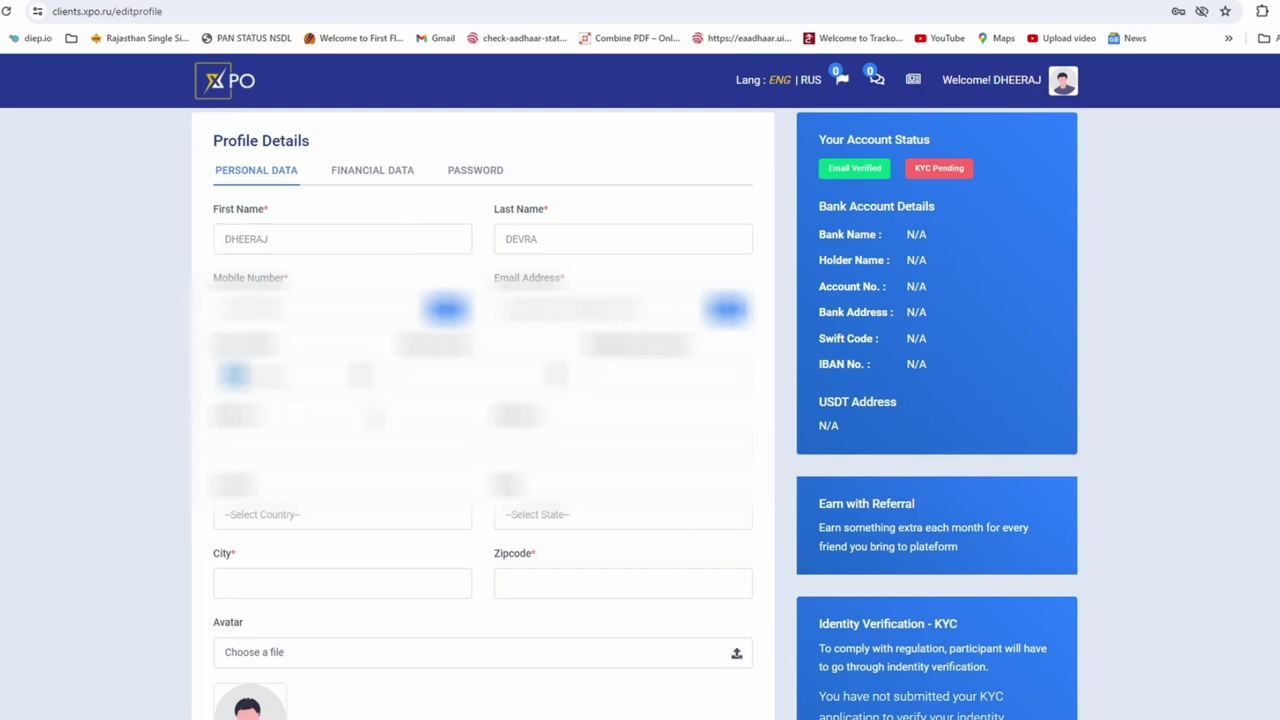
scroll(623, 517, down, 2)
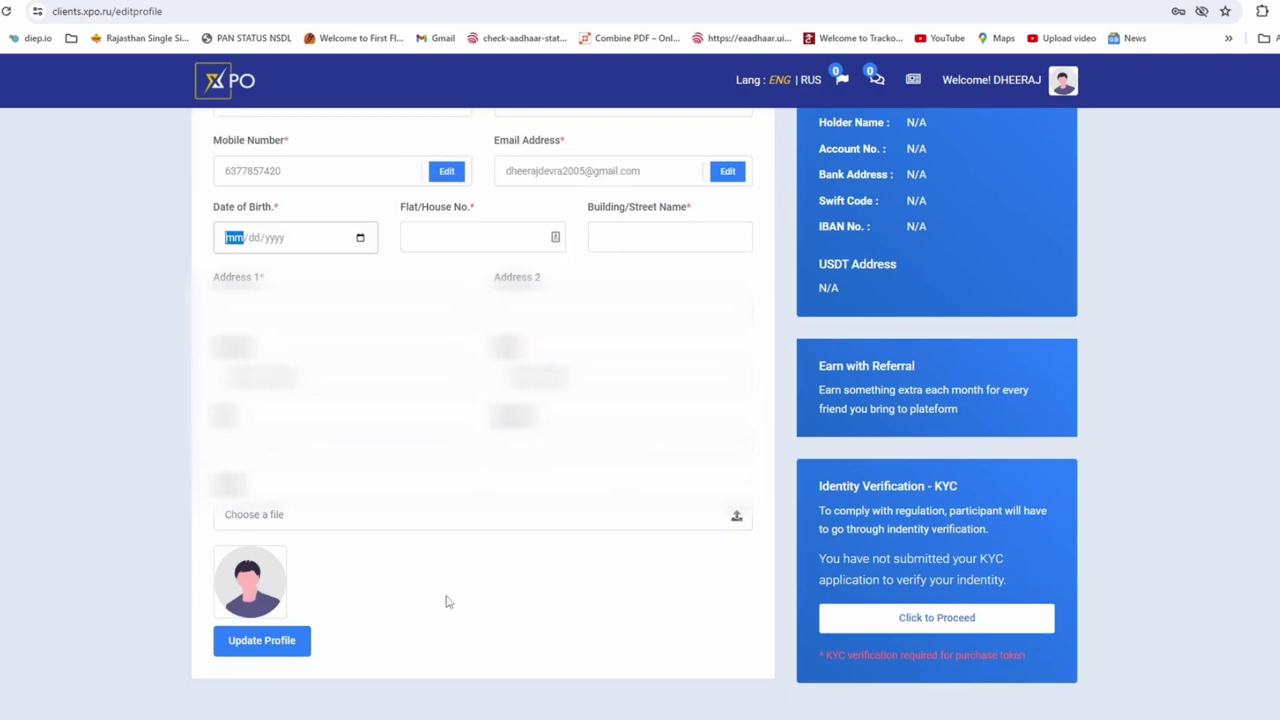
click(294, 648)
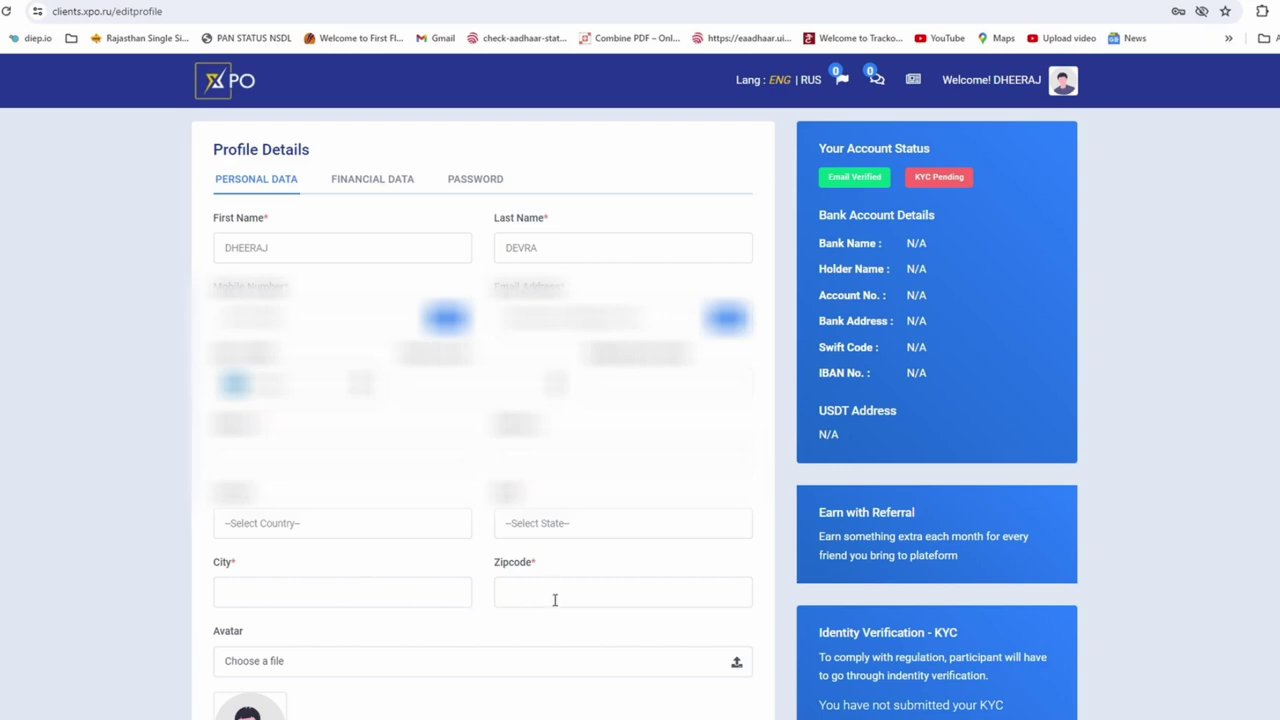
Step: Proceed to the identity verification and verify the mobile number with the received OTP
scroll(483, 607, down, 2)
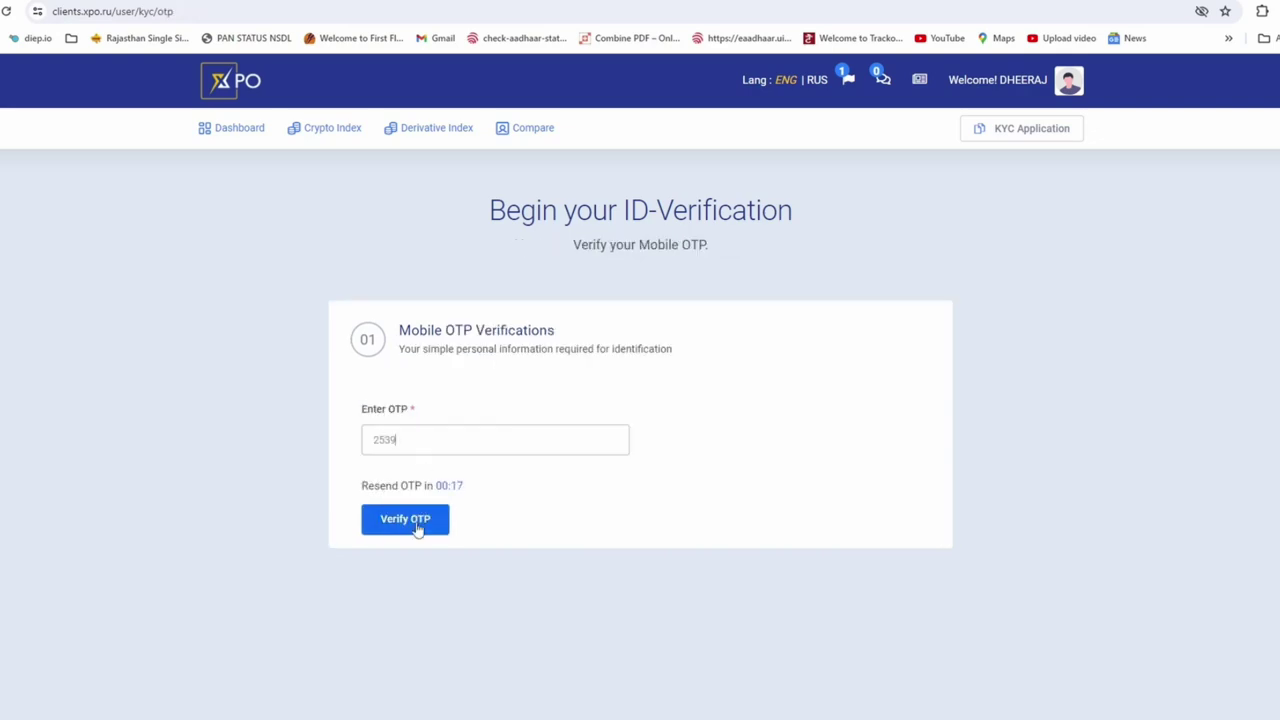
click(418, 530)
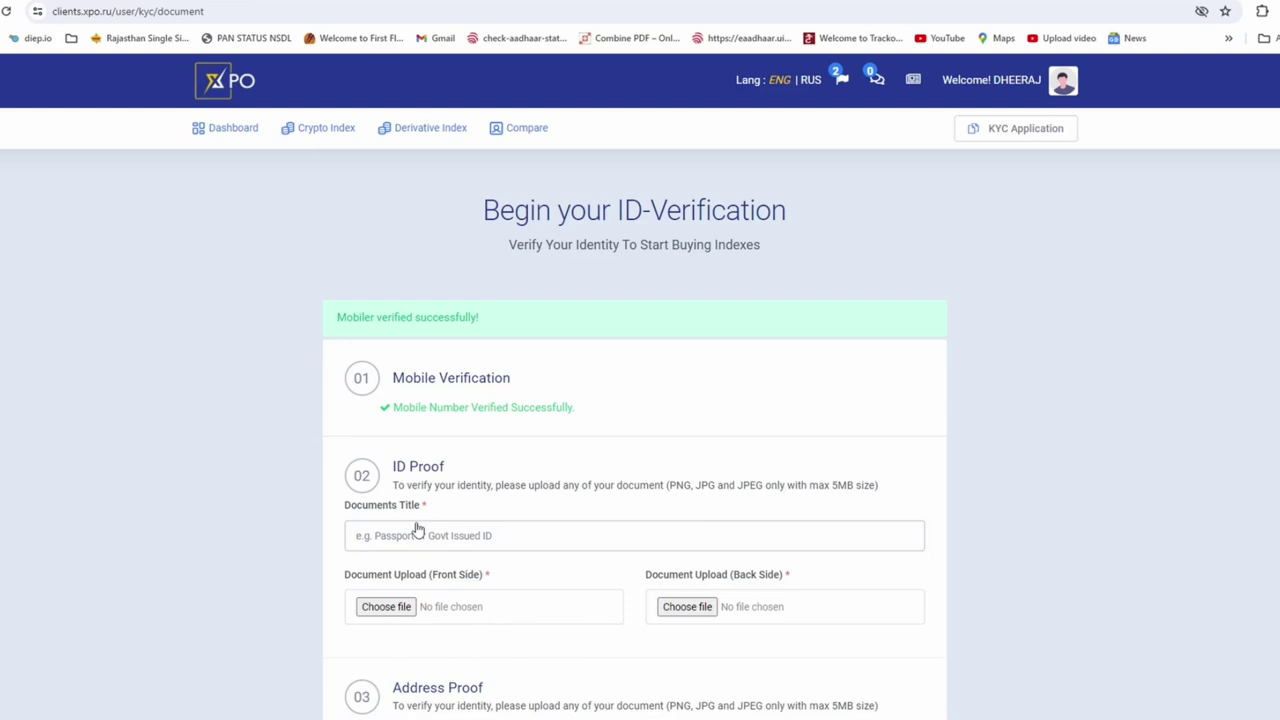
Step: Submit front and back images for the ID proof titled "aadhar" and the address proof titled "voter id", and return to the profile
scroll(645, 400, down, 1)
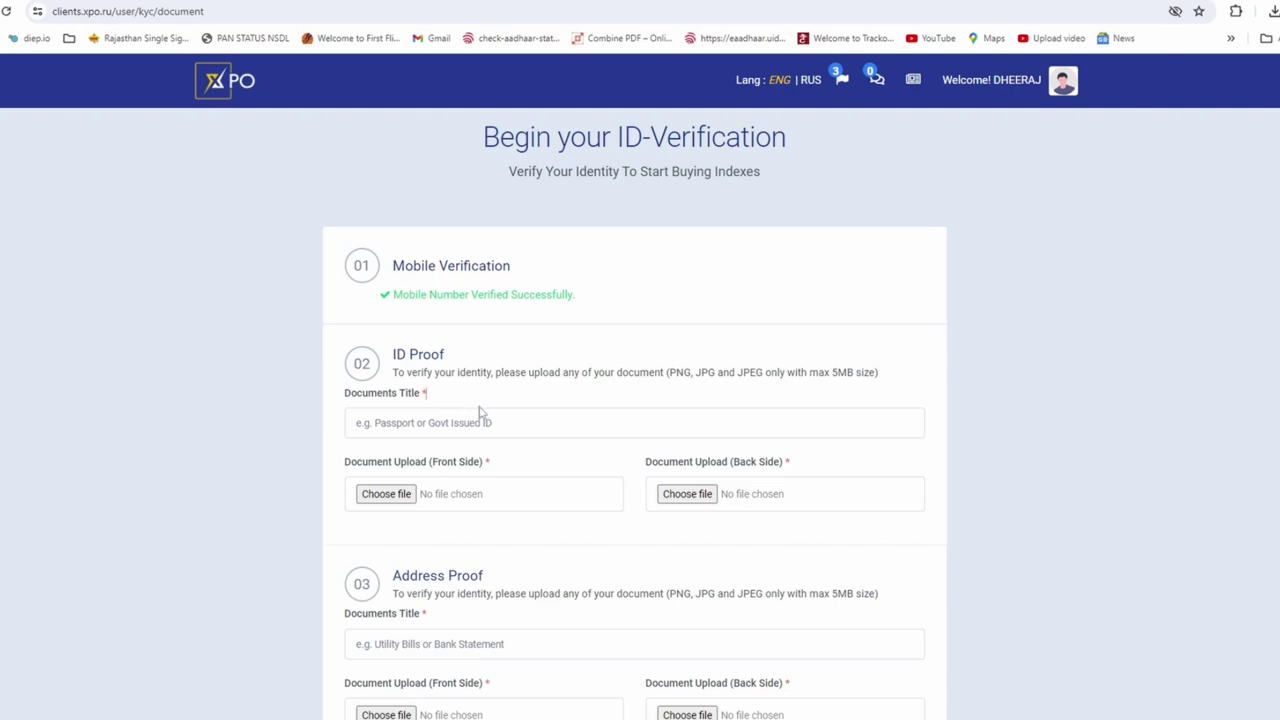
click(390, 425)
click(873, 409)
scroll(867, 368, down, 1)
scroll(867, 368, down, 2)
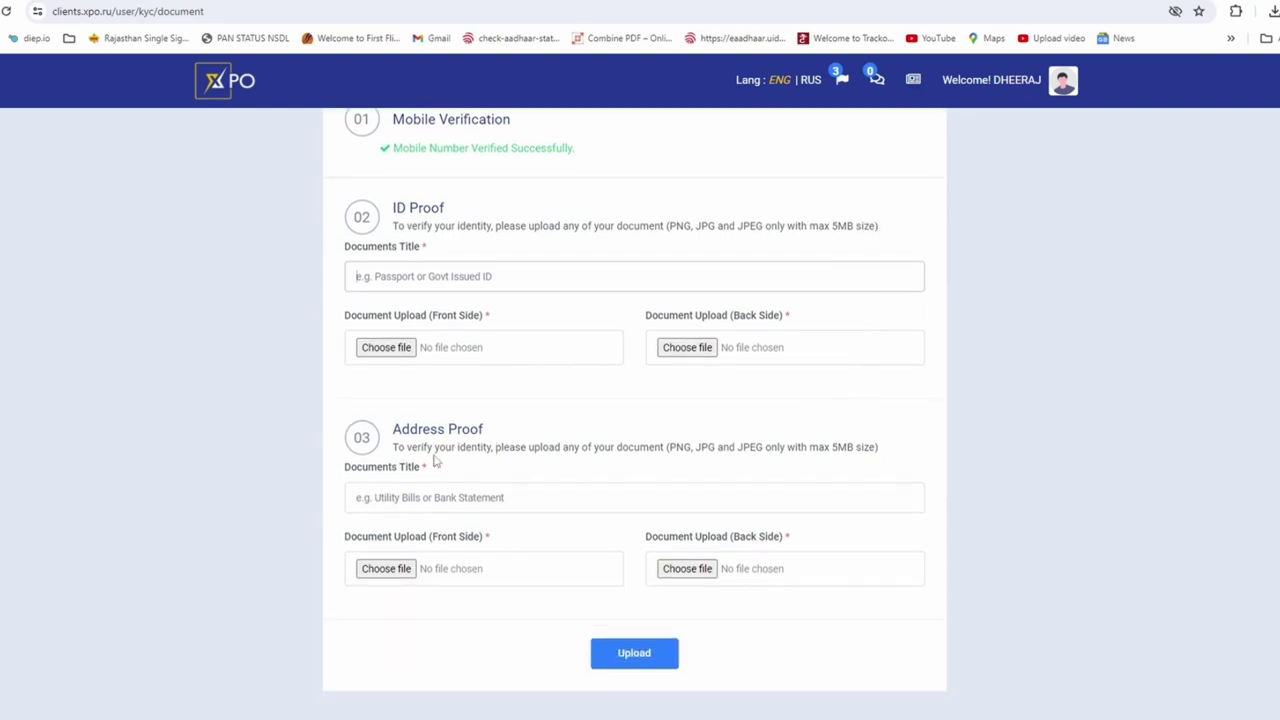
right_click(476, 497)
click(387, 487)
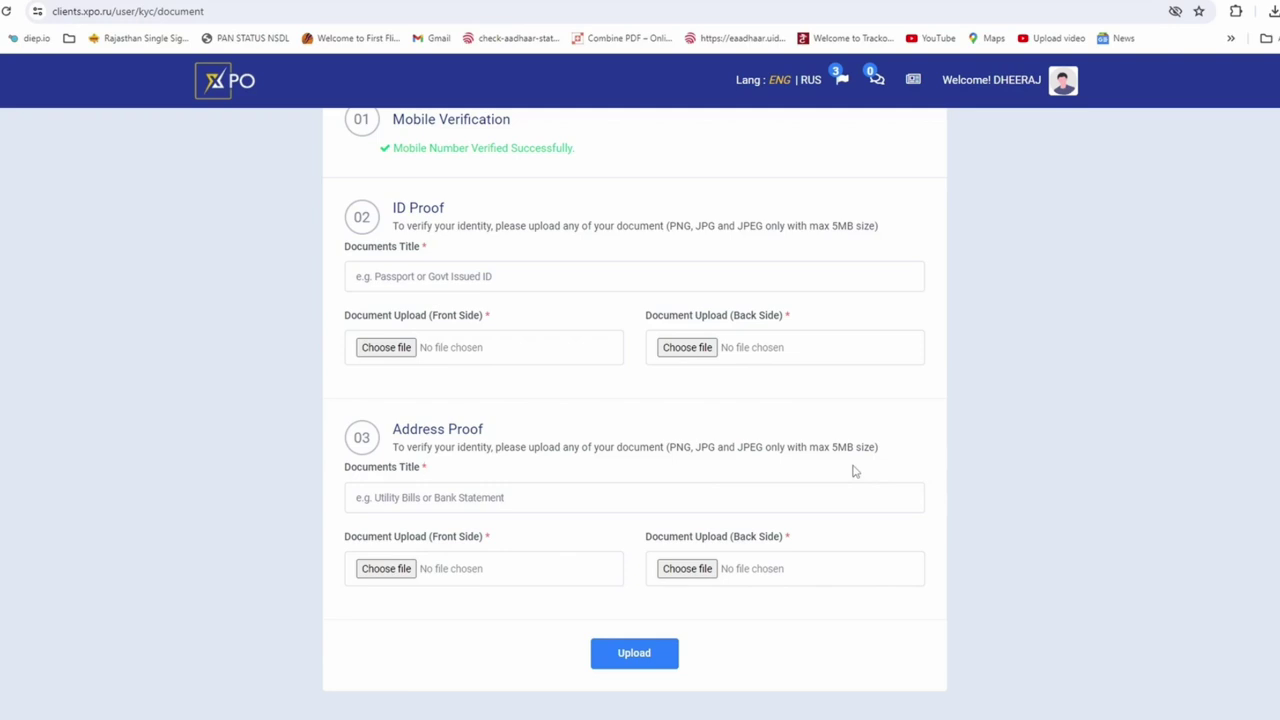
click(406, 492)
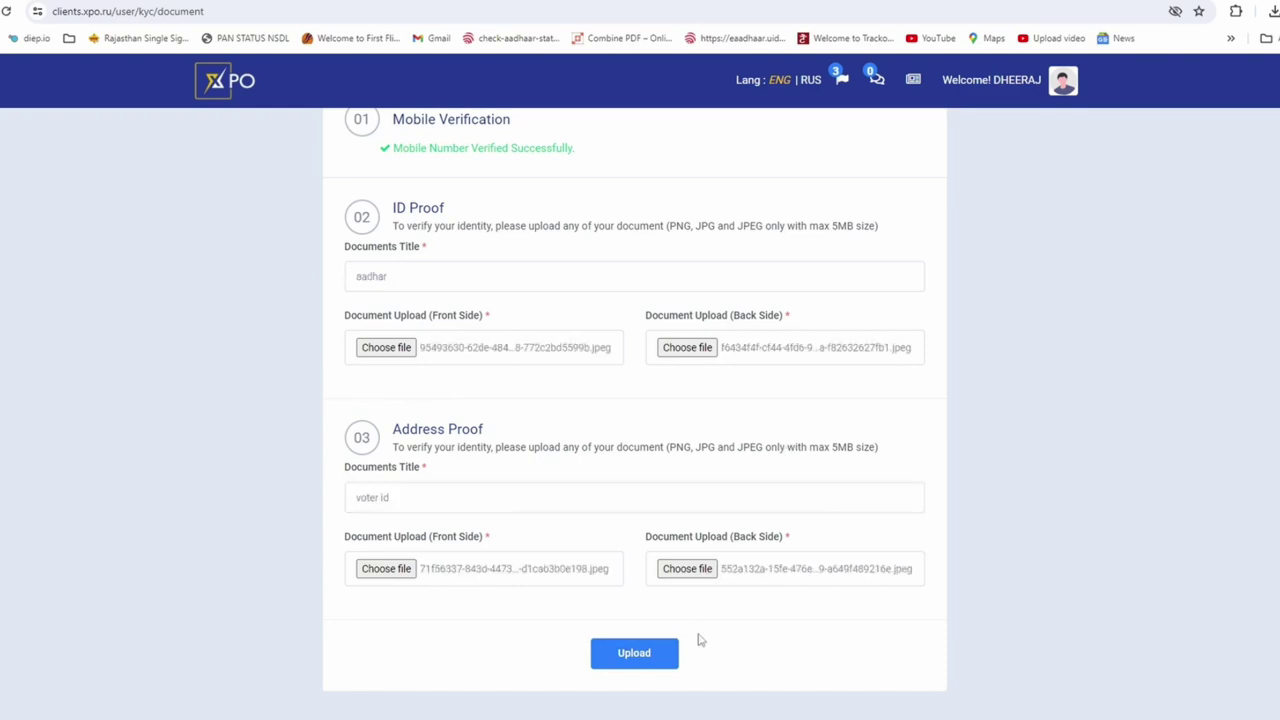
click(652, 660)
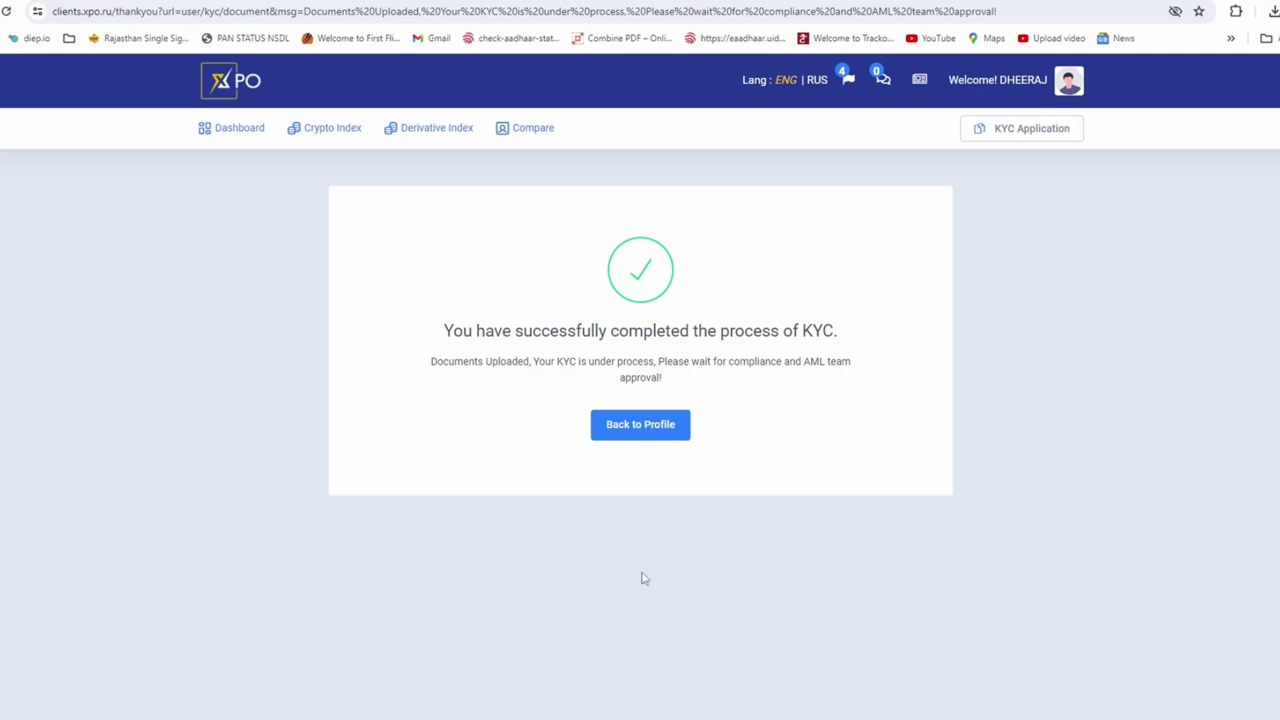
click(649, 438)
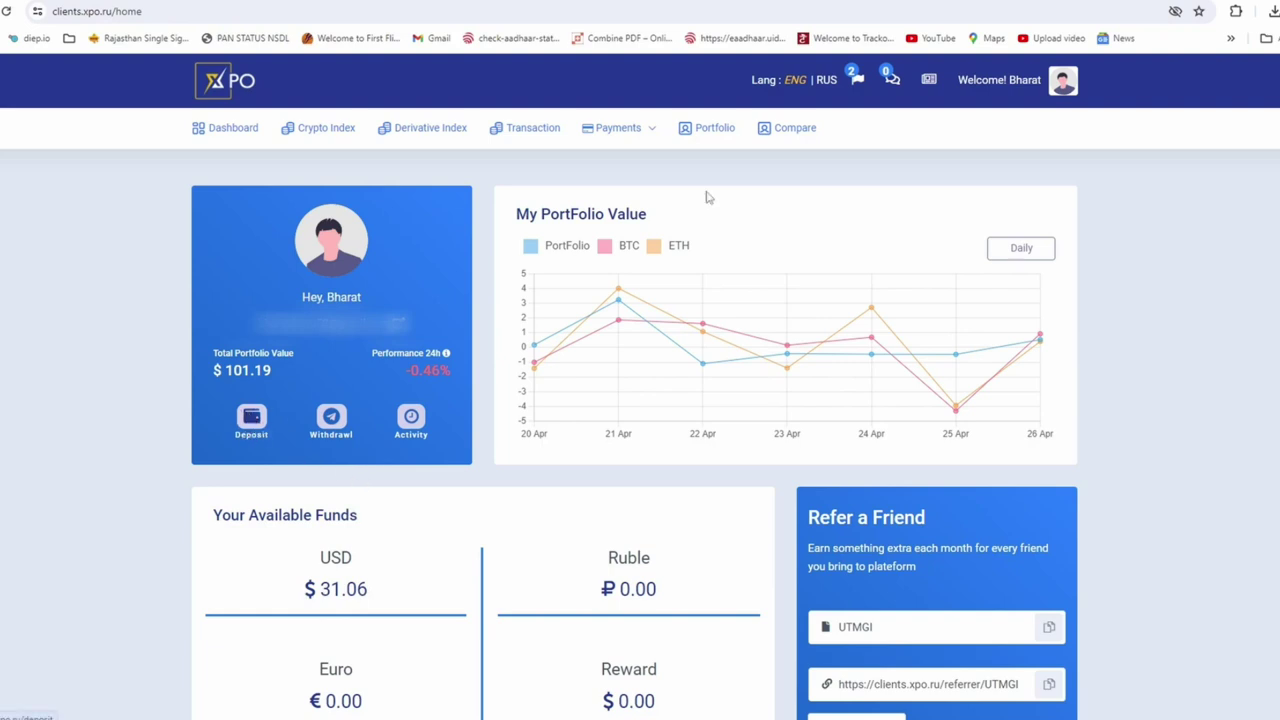
Step: Submit a deposit request for 1000 USD with USDT (TRC20) as the payment method
click(619, 130)
click(253, 424)
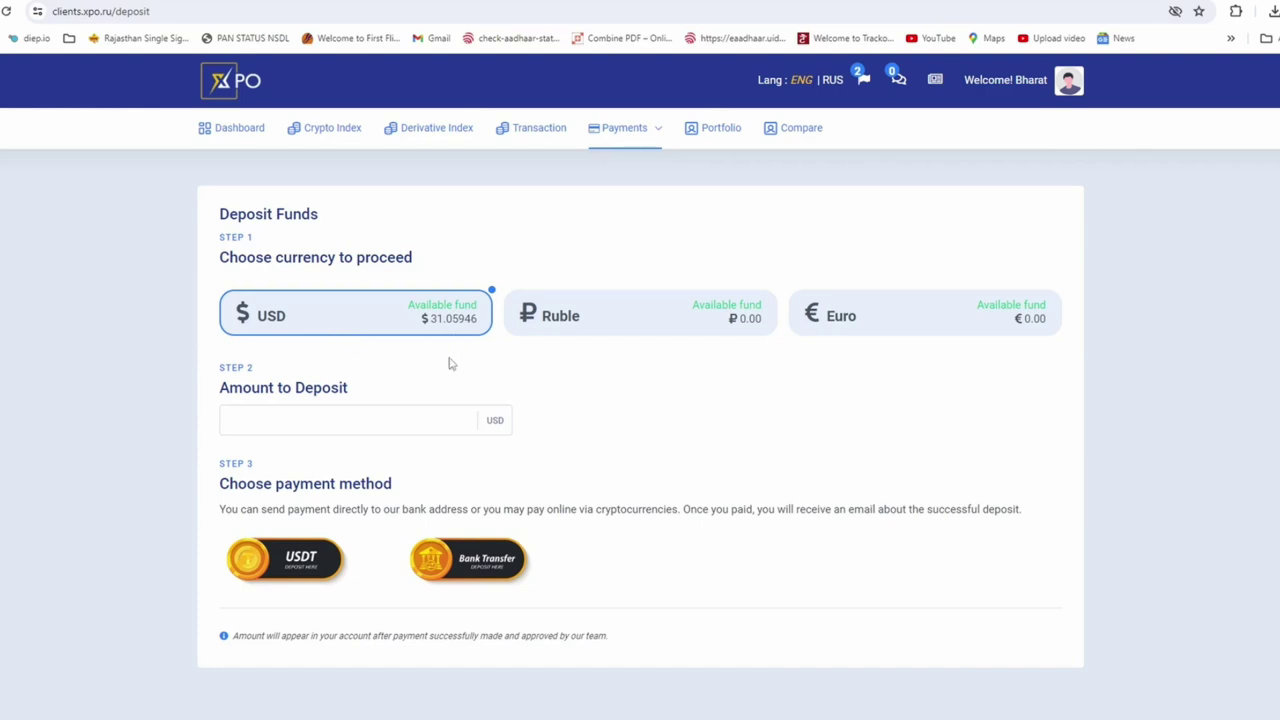
click(350, 420)
text(100)
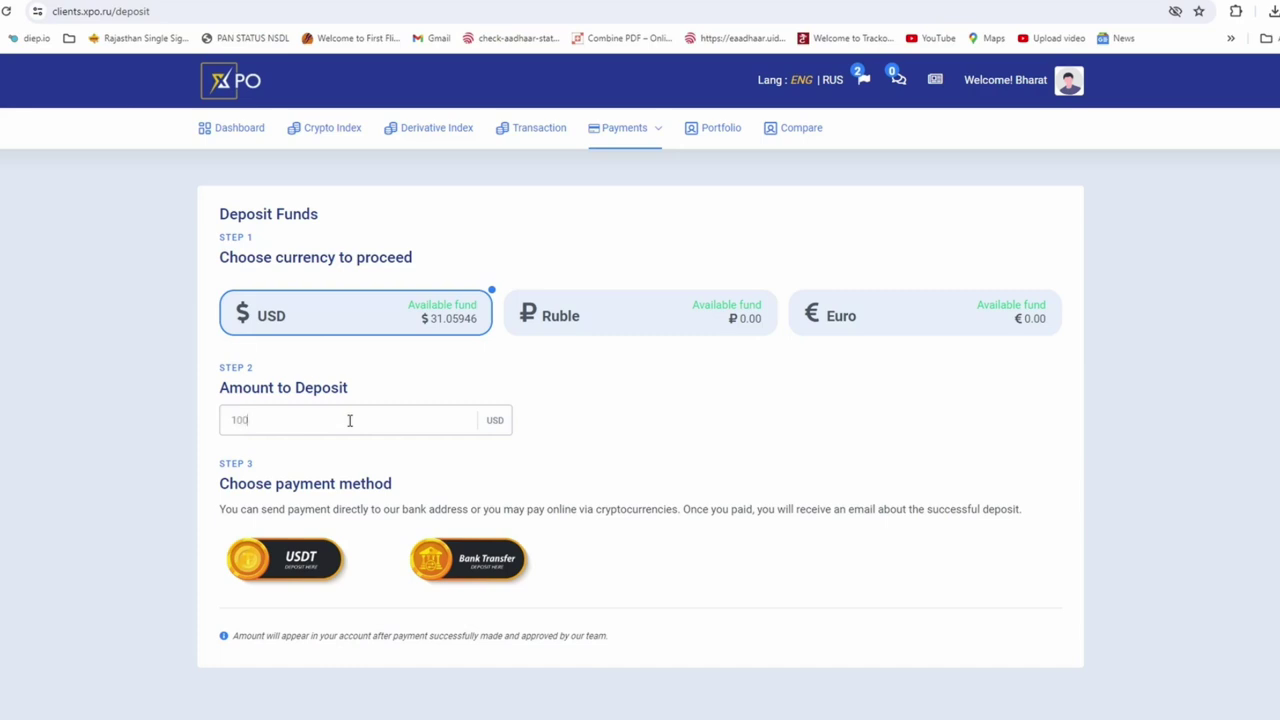
text(0)
click(312, 572)
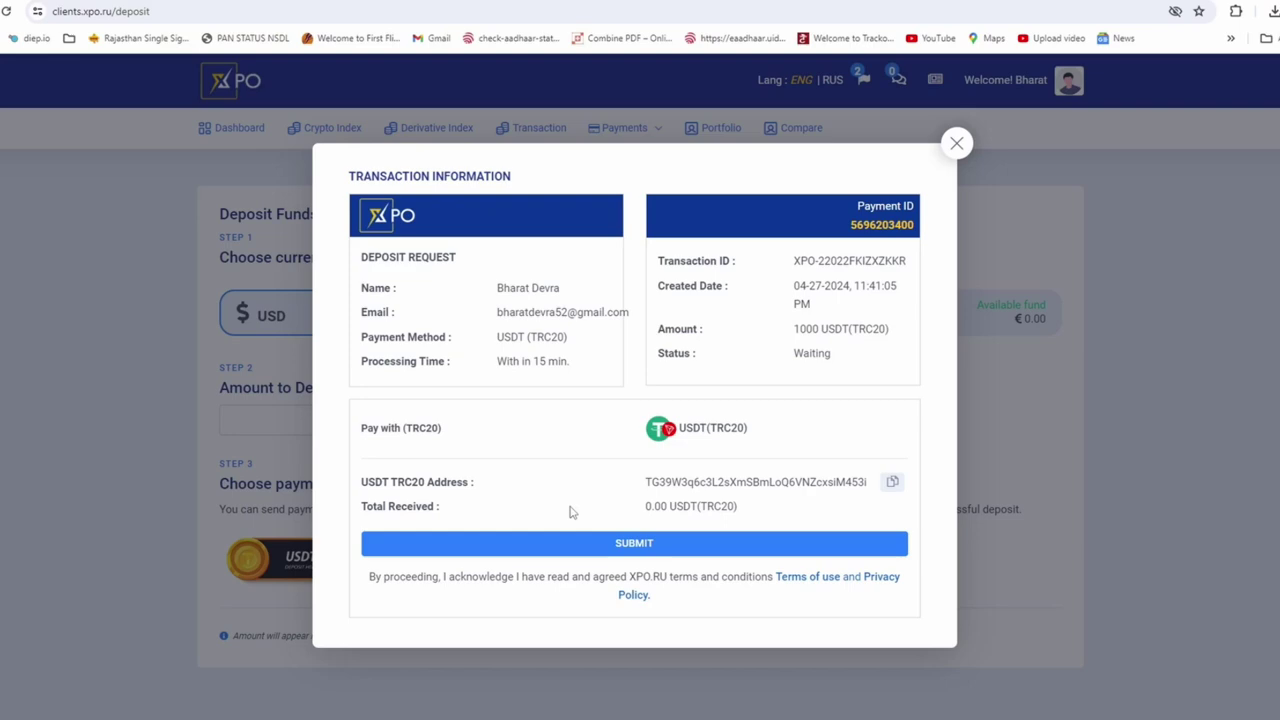
click(633, 545)
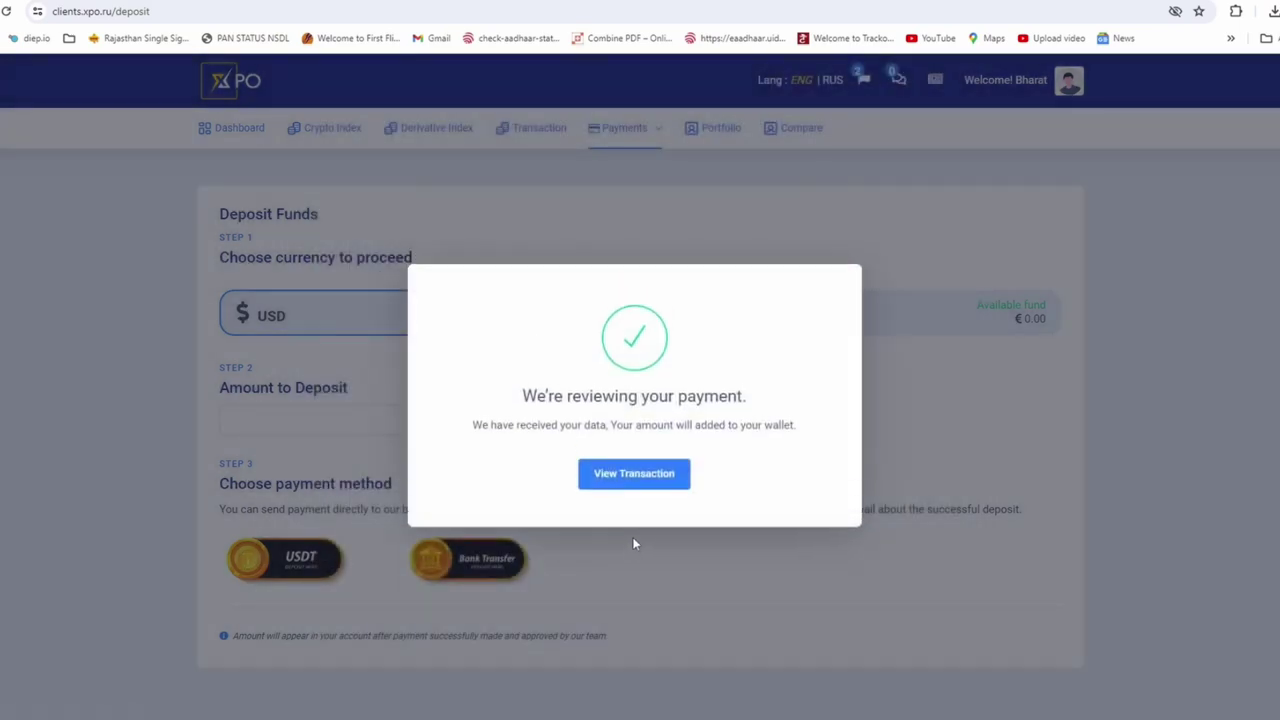
Step: Examine the new deposit's transaction details and the transaction list, and return to the dashboard
click(640, 484)
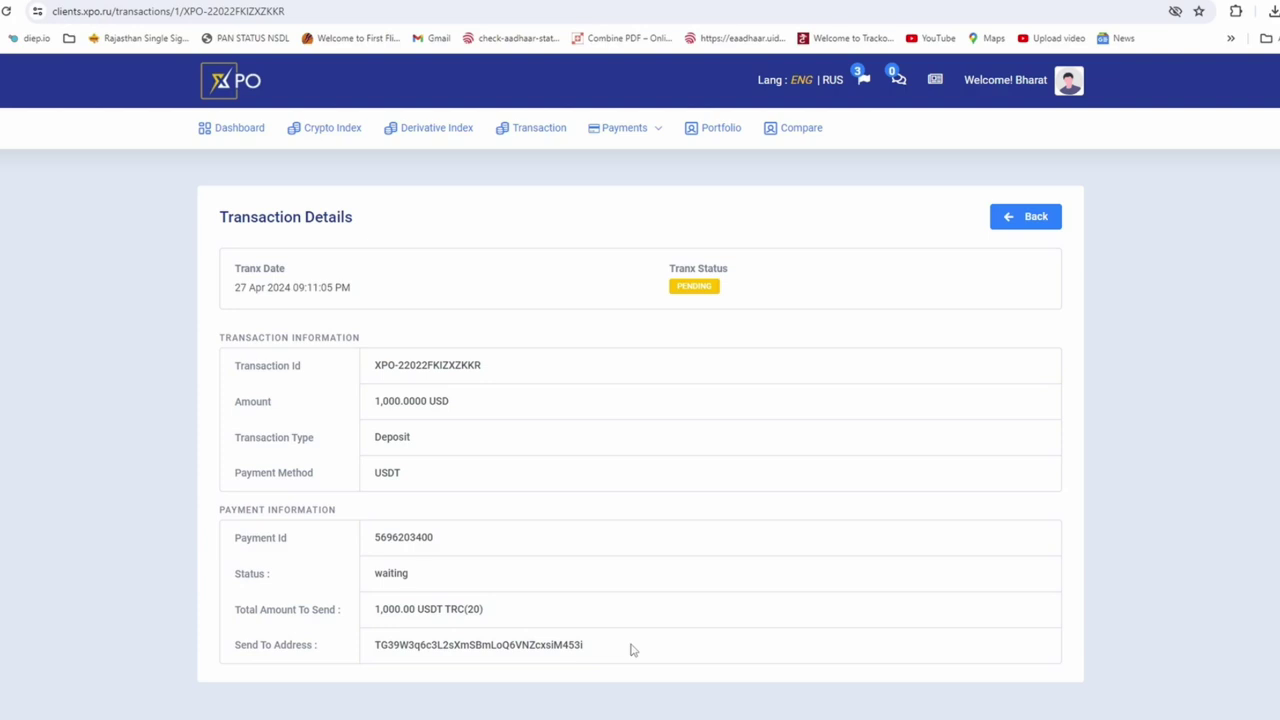
click(240, 133)
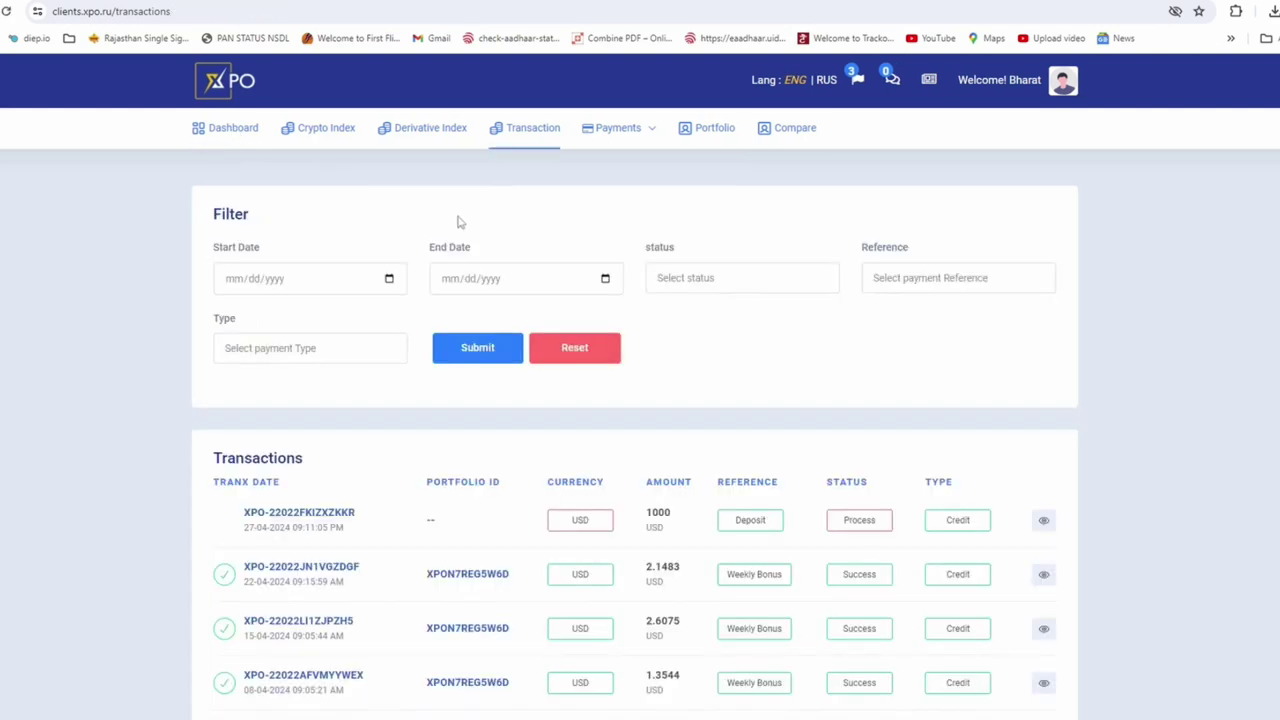
click(243, 138)
Step: Start an internal transaction in USD with 1000 as the amount to transfer, and go to the recipient's email field
mouse_move(660, 150)
click(650, 136)
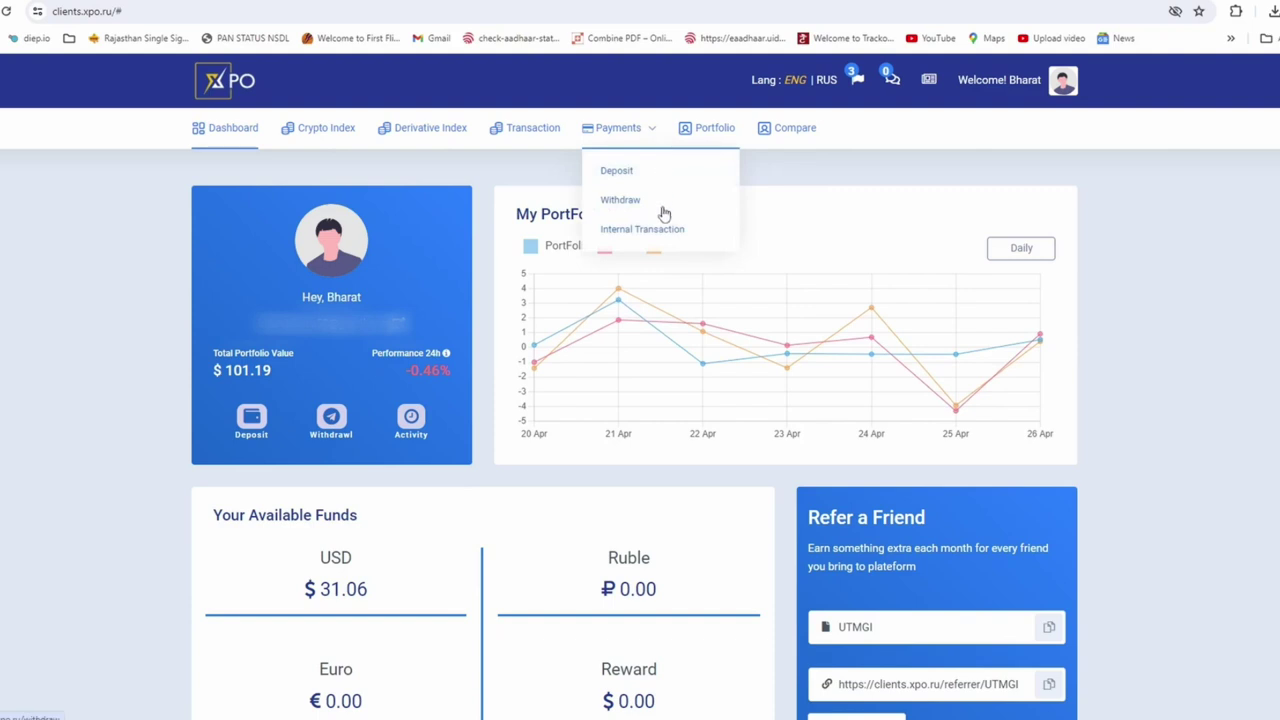
click(675, 240)
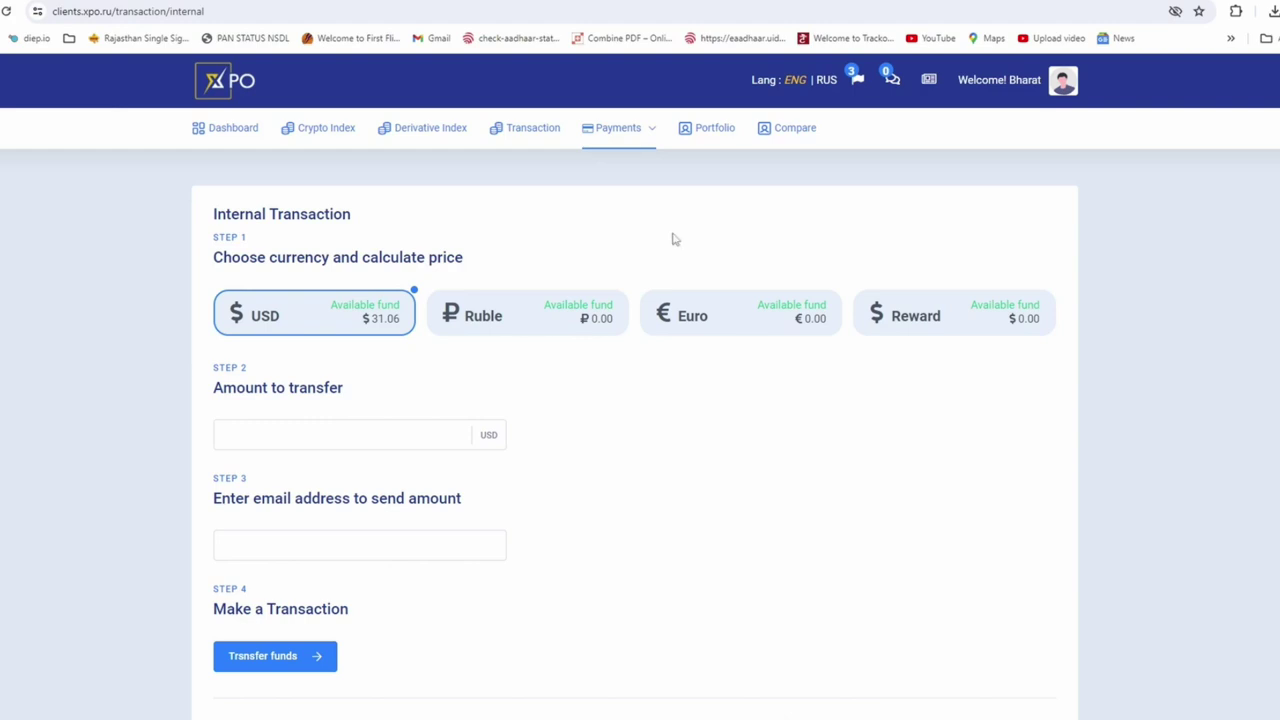
click(365, 434)
text(1000)
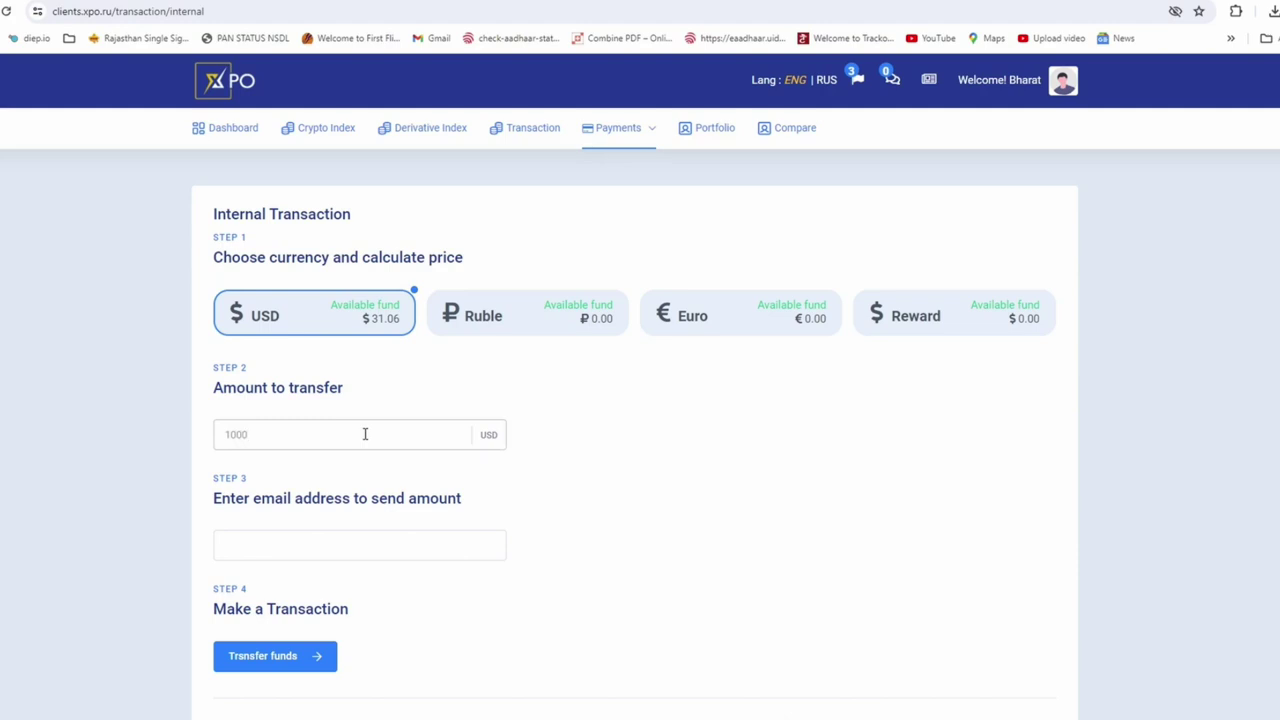
click(334, 543)
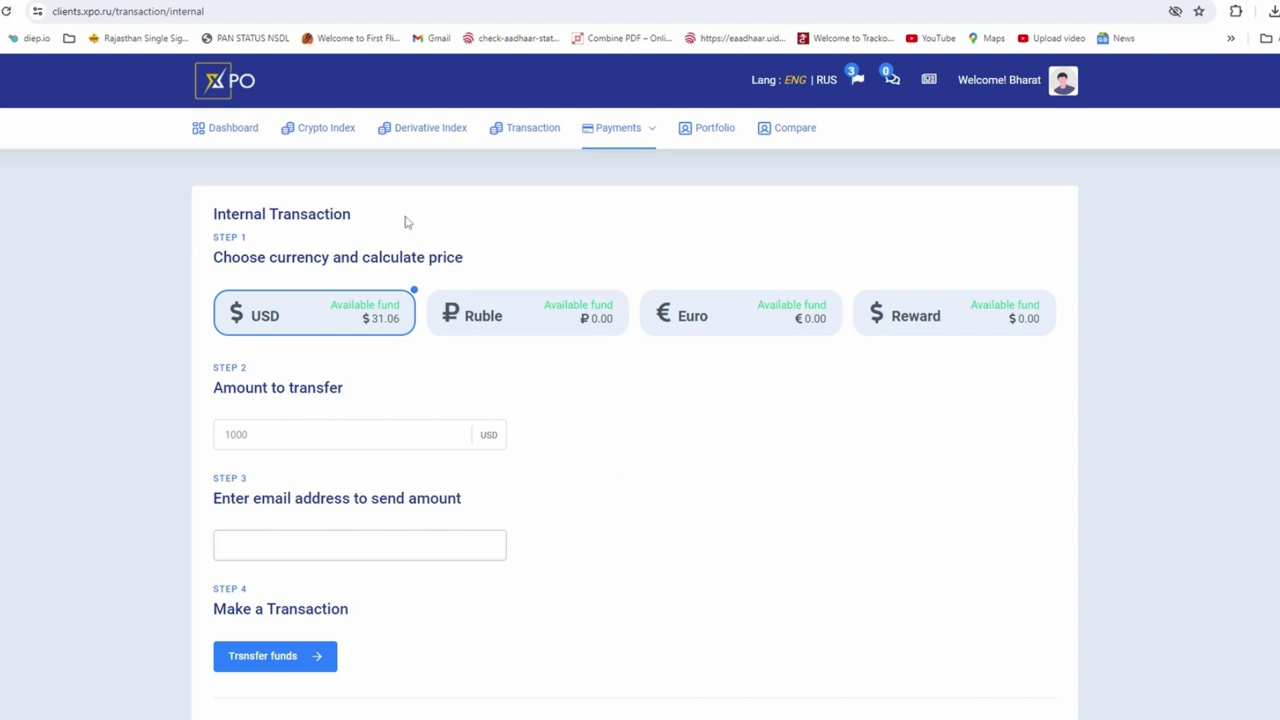
Step: Return to the dashboard, open the Crypto Index page and examine the Index Unicorn (UNICR) entry
click(253, 135)
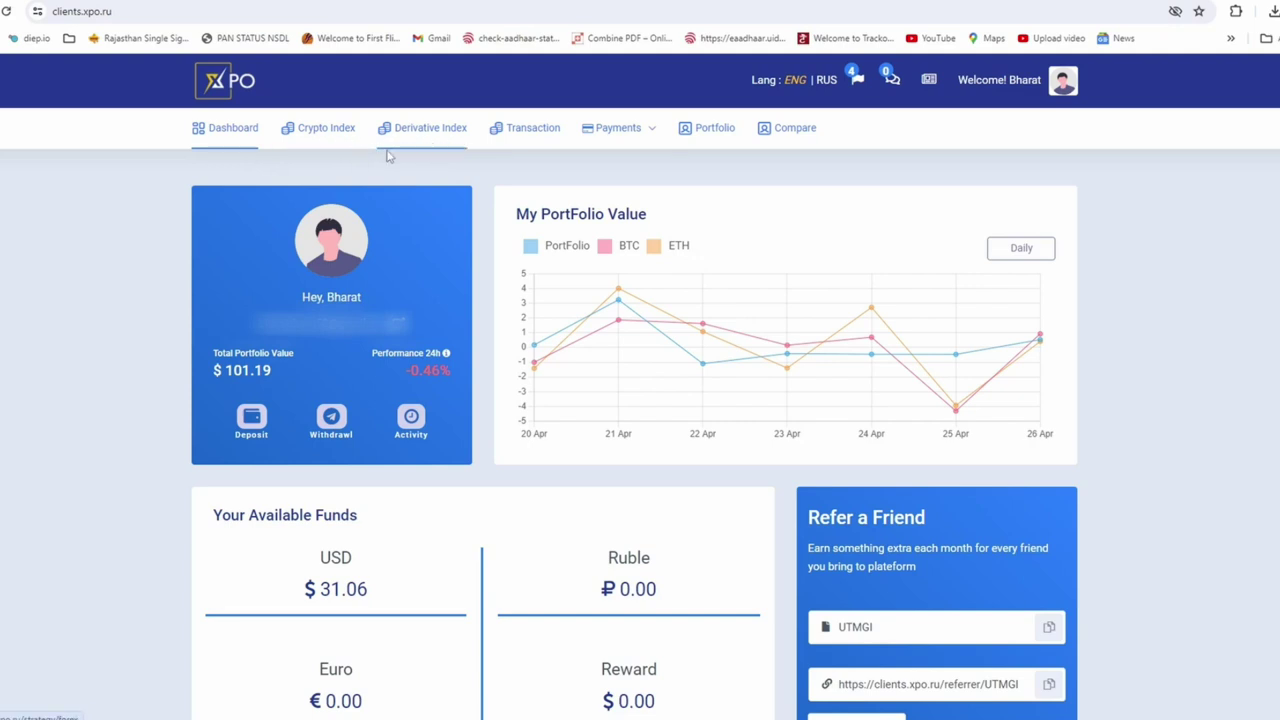
click(338, 137)
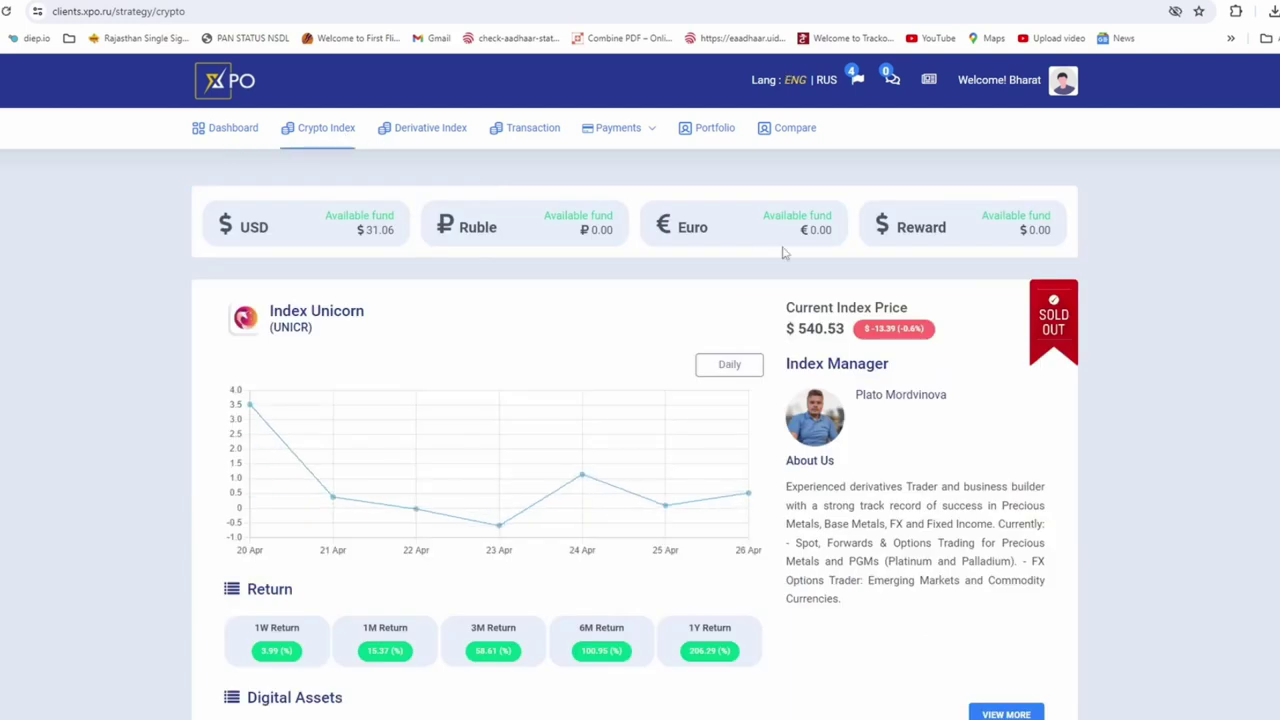
scroll(951, 251, down, 1)
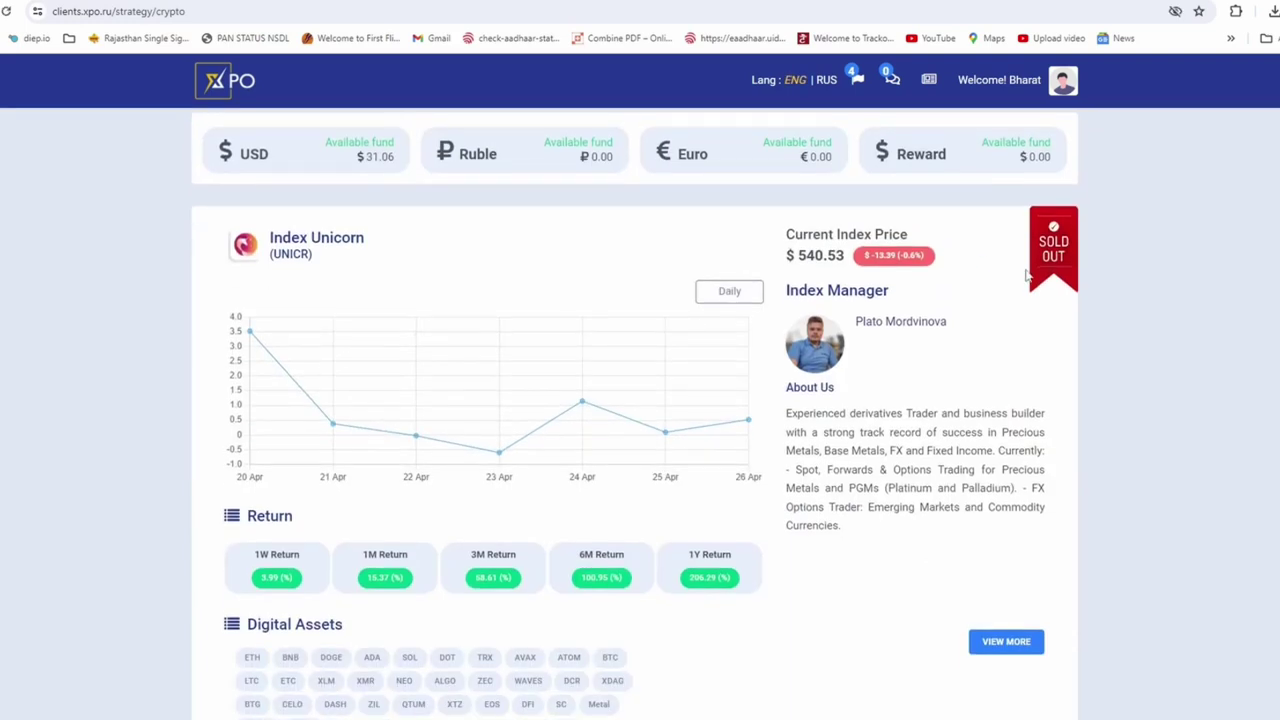
Step: Examine the crypto indexes listed after Index Unicorn, including their prices, managers, returns and digital assets, and return to the start of the list
scroll(1026, 276, down, 2)
scroll(1026, 276, up, 1)
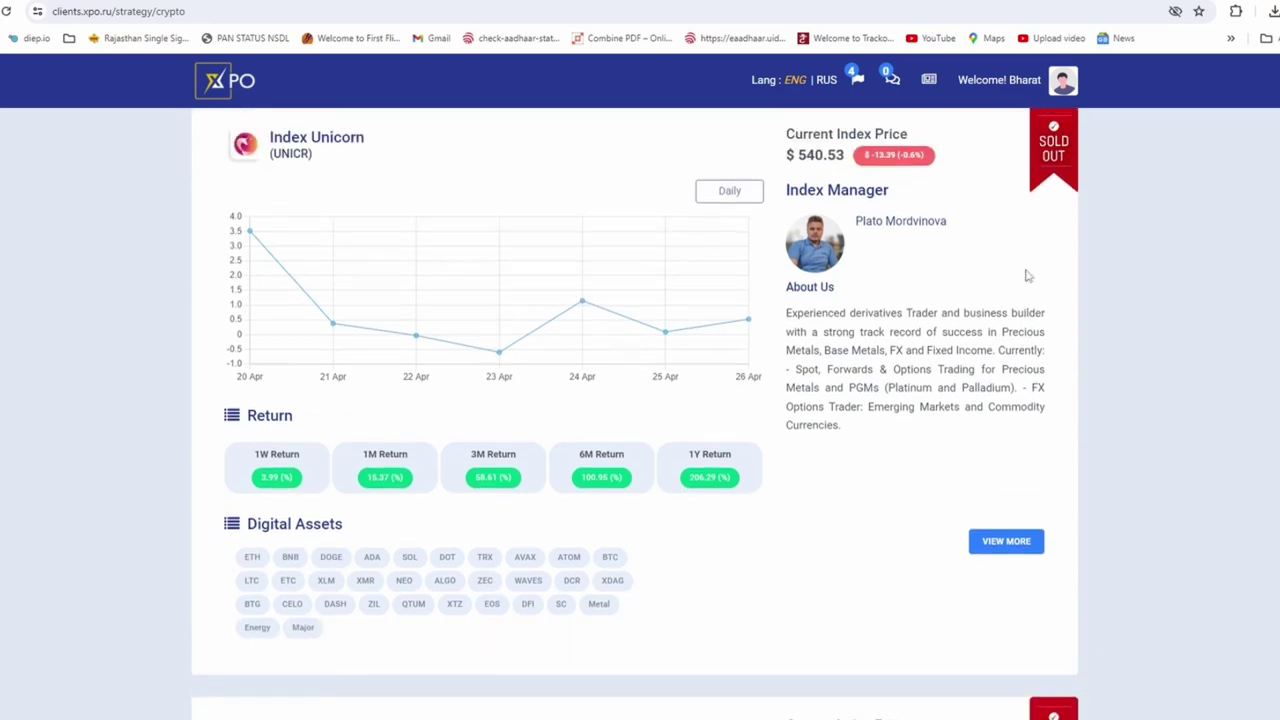
scroll(1026, 276, down, 4)
scroll(1026, 276, up, 5)
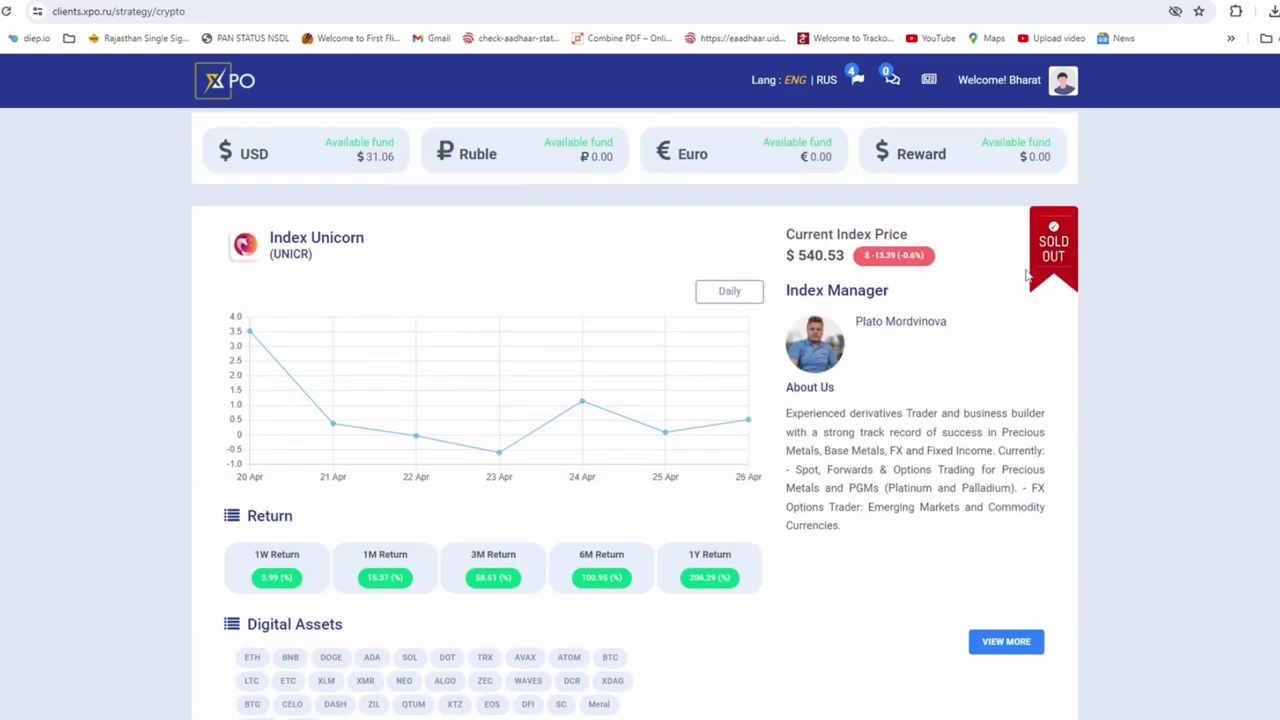
scroll(1026, 276, down, 9)
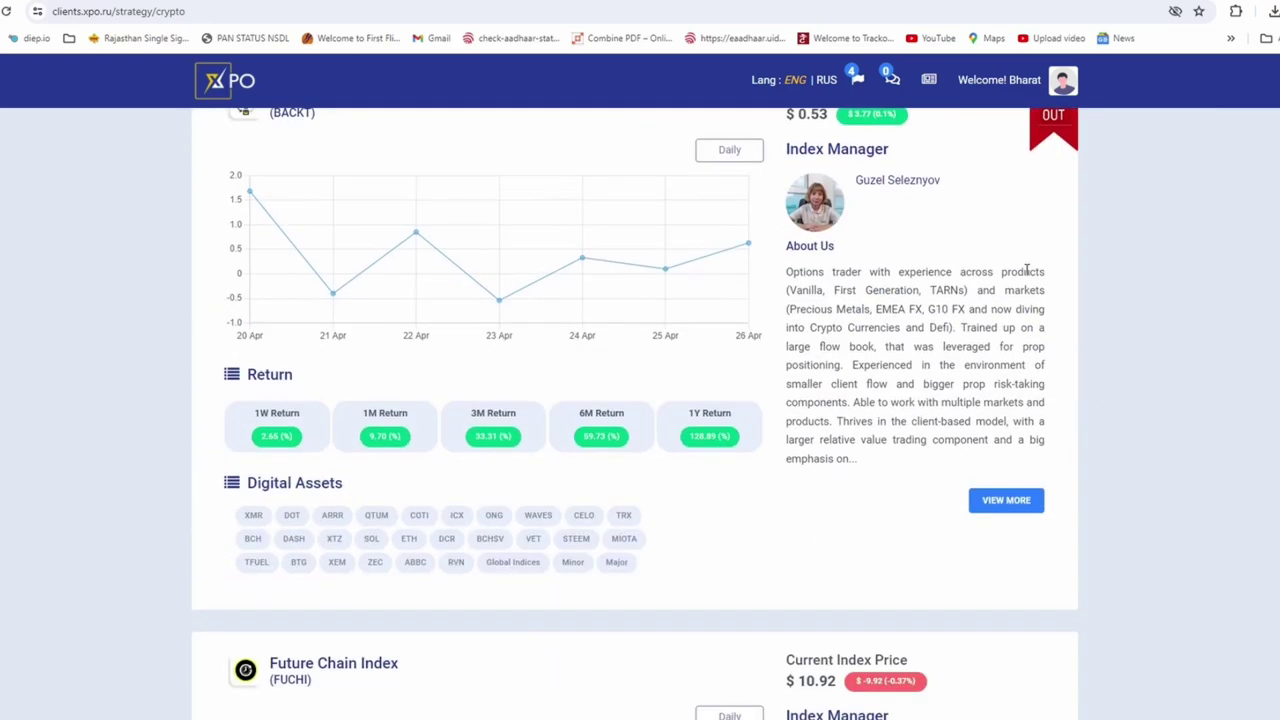
scroll(1026, 278, down, 4)
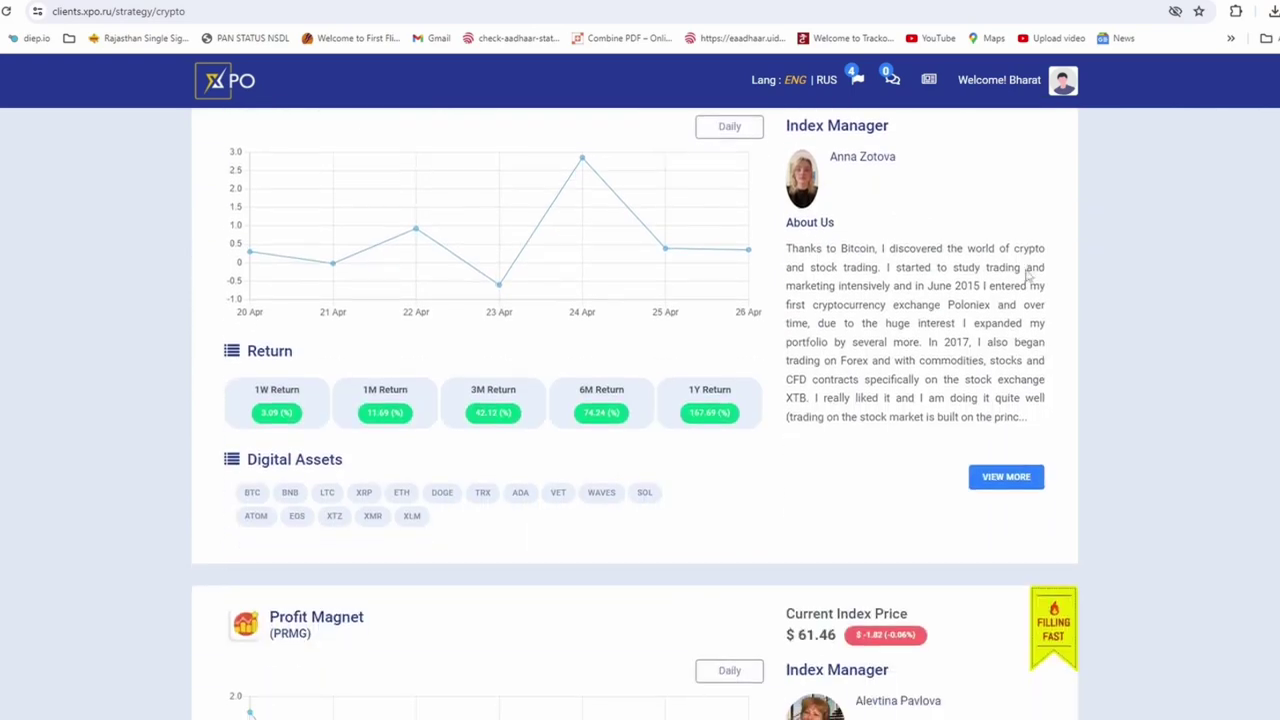
scroll(1026, 278, down, 2)
scroll(1026, 276, down, 8)
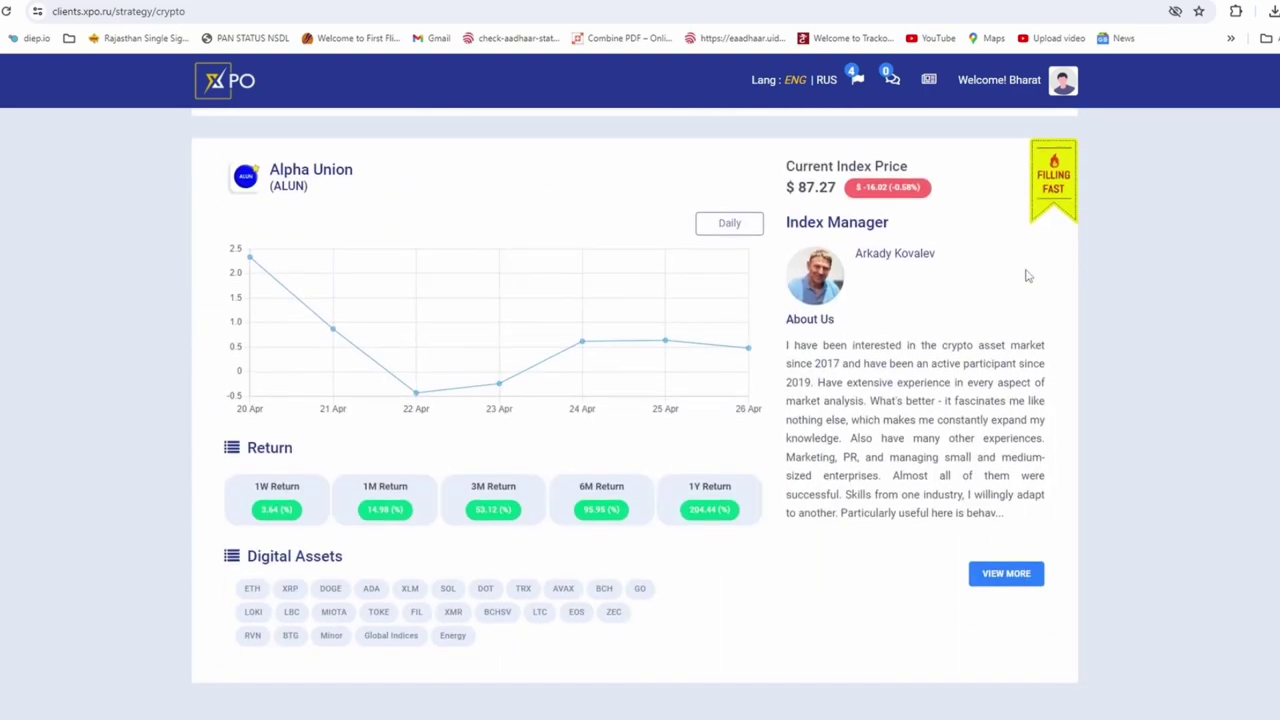
scroll(1027, 275, down, 15)
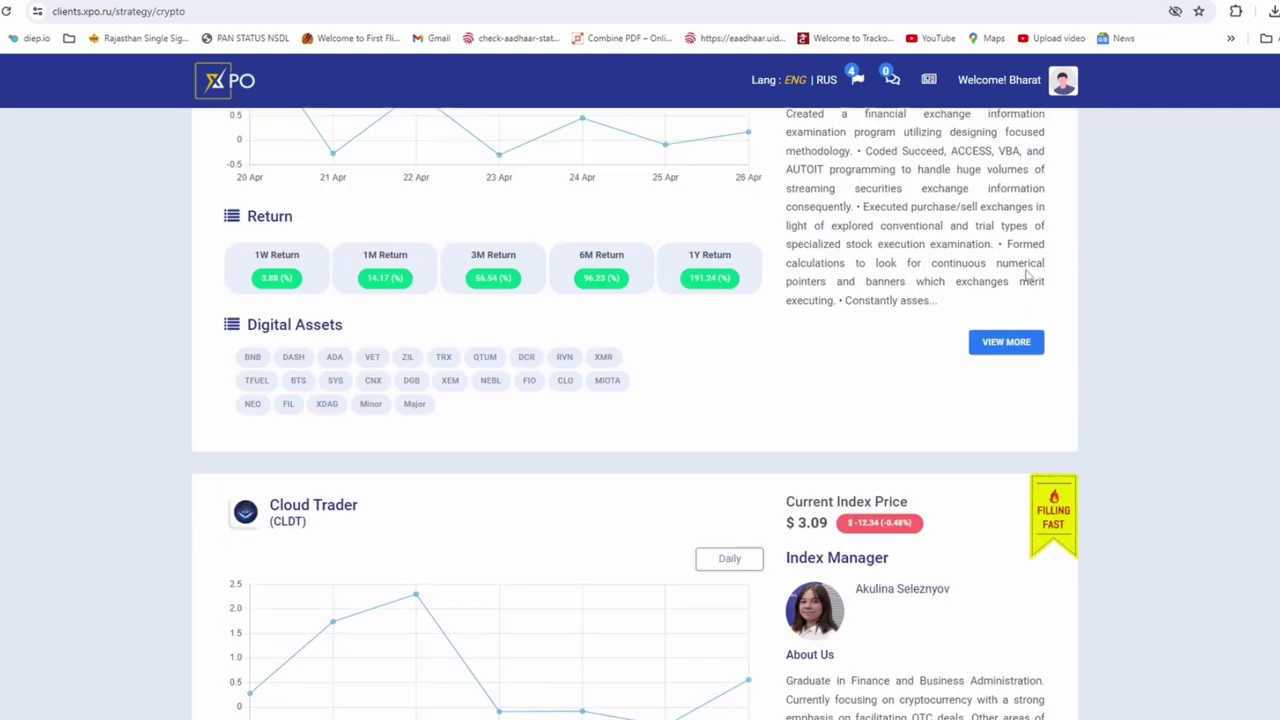
scroll(1027, 275, up, 10)
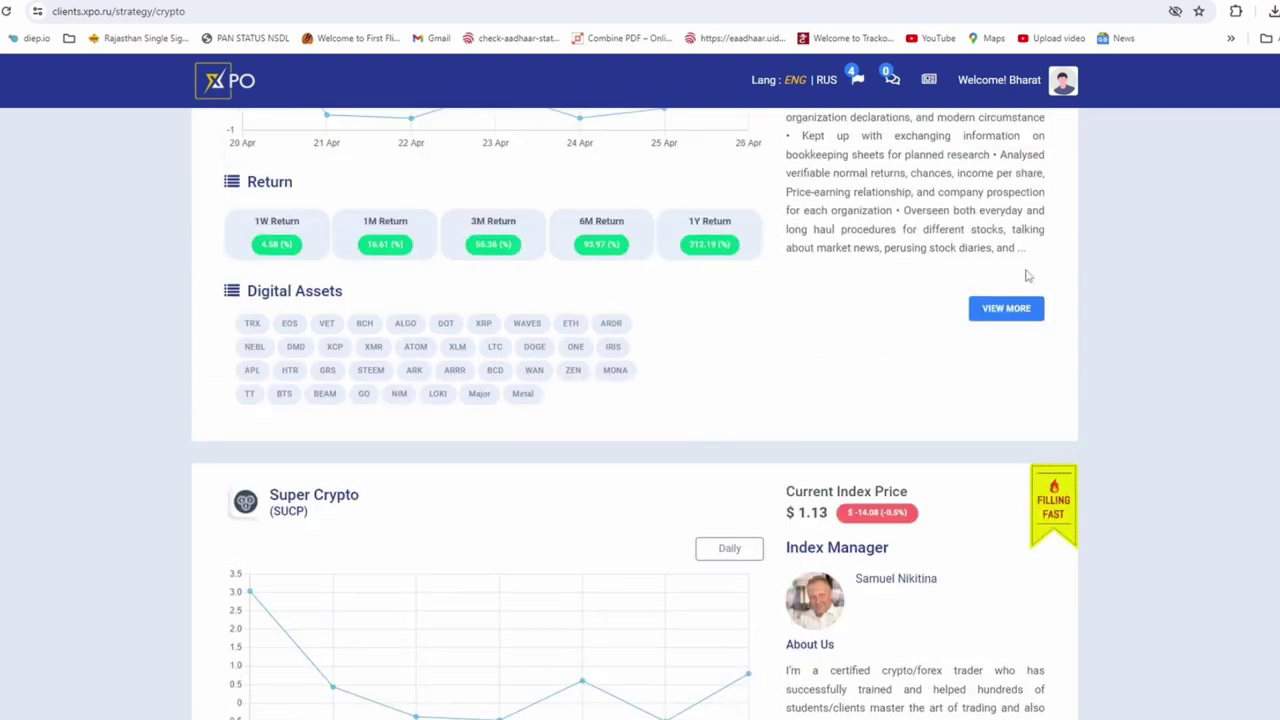
scroll(1027, 275, up, 8)
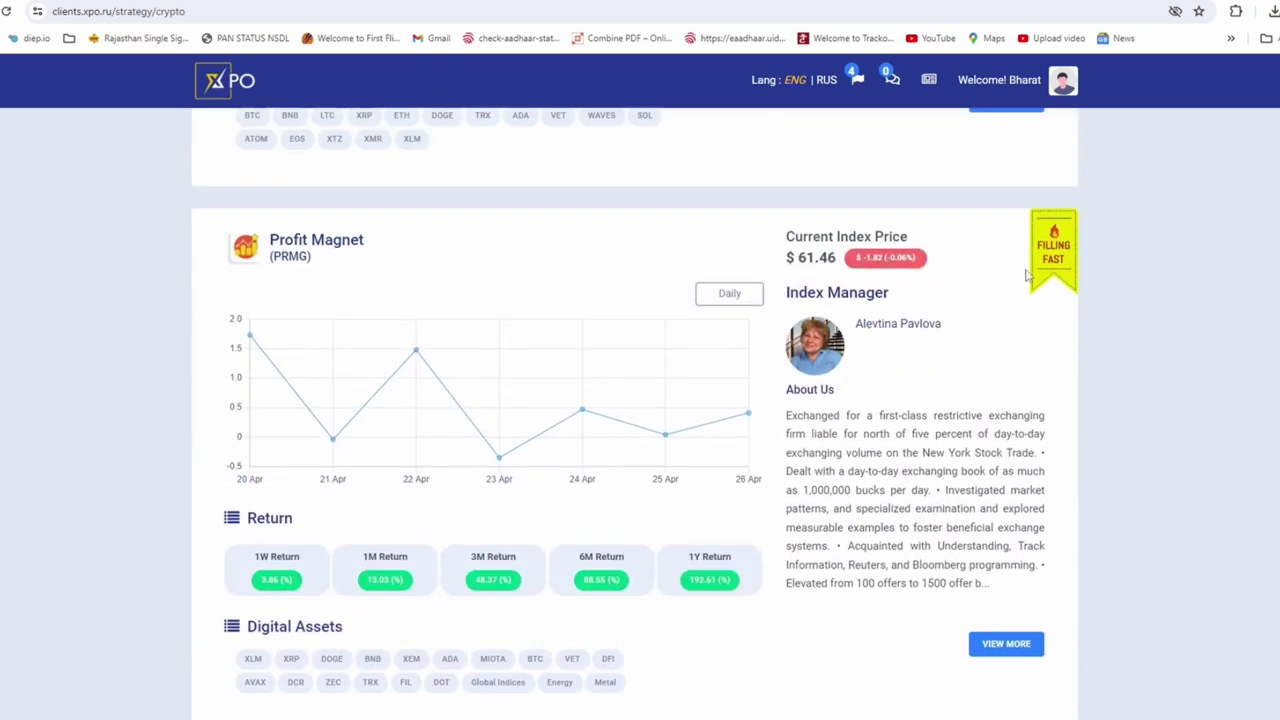
scroll(1027, 275, up, 8)
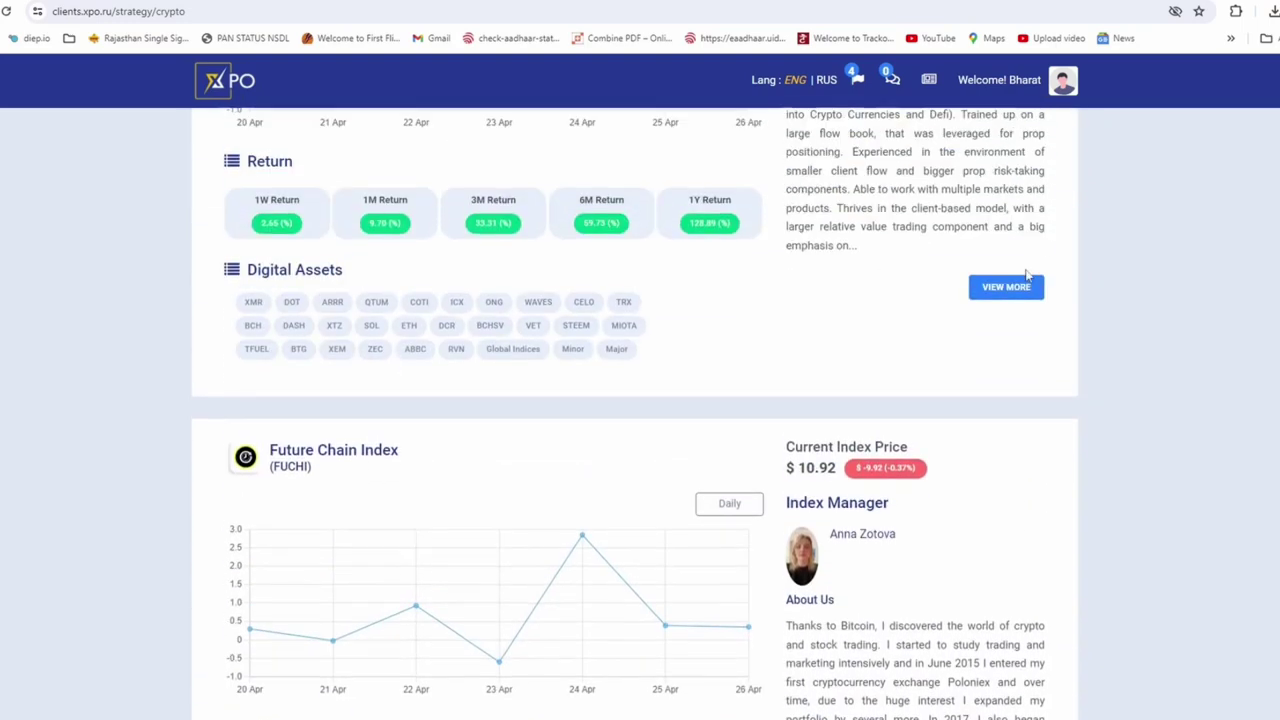
scroll(1027, 275, up, 8)
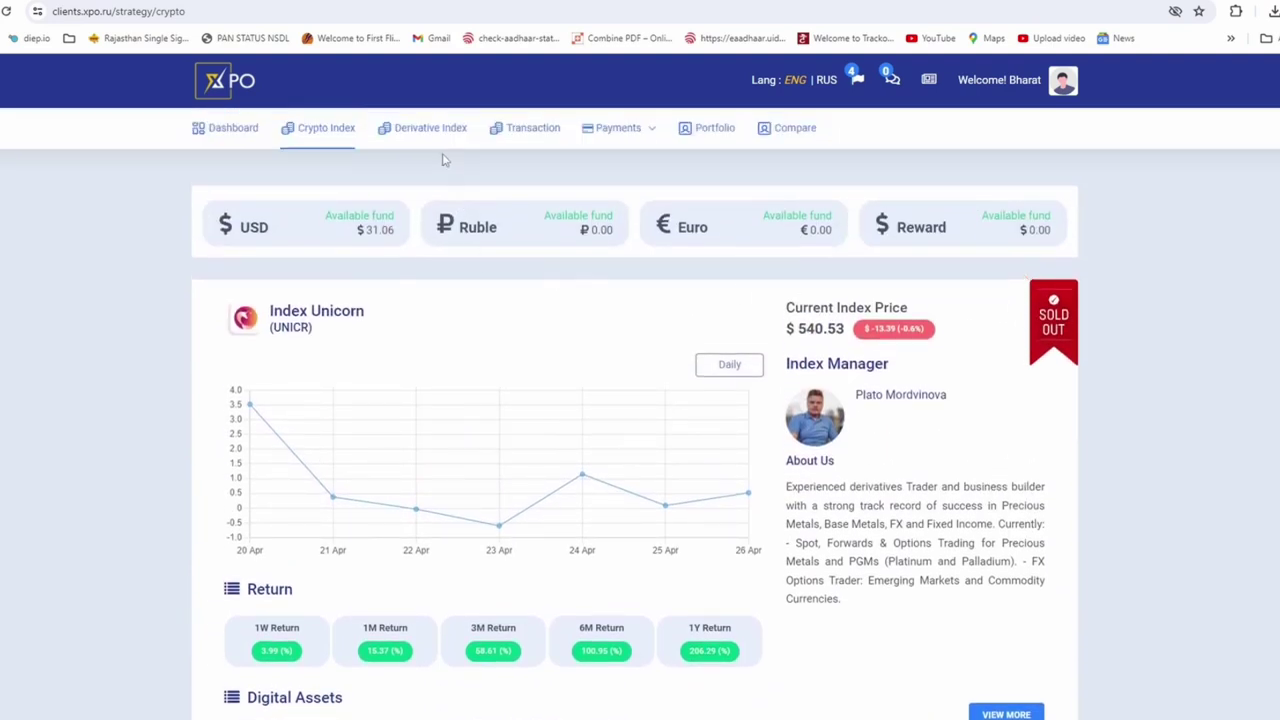
Step: Open the Derivative Index page and examine the listed indexes with their prices, managers, returns and digital assets
click(441, 129)
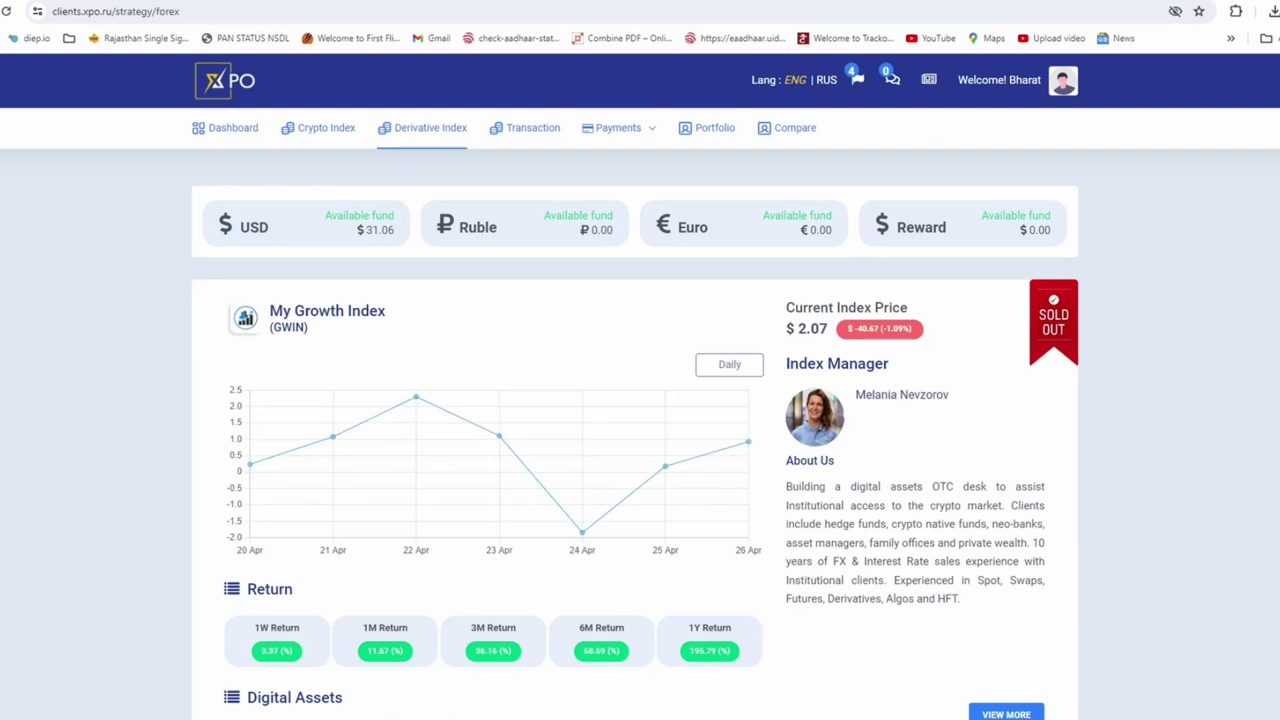
scroll(640, 416, down, 1)
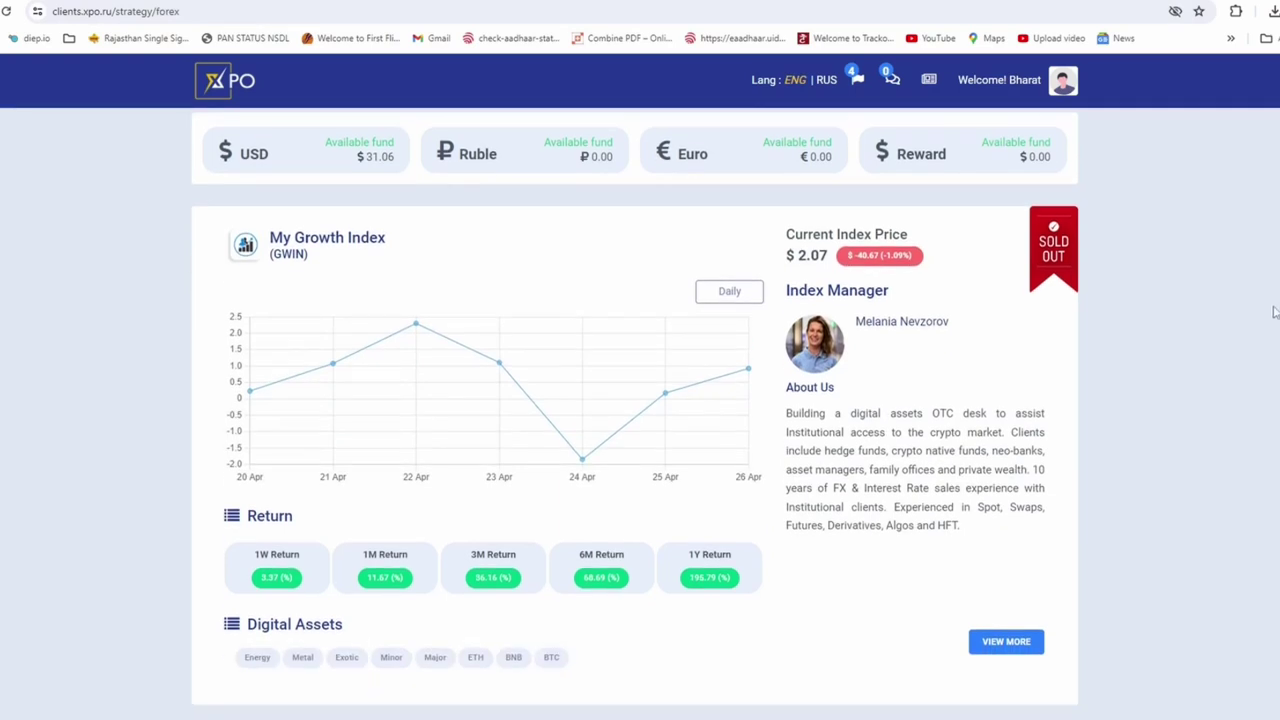
scroll(1273, 313, down, 5)
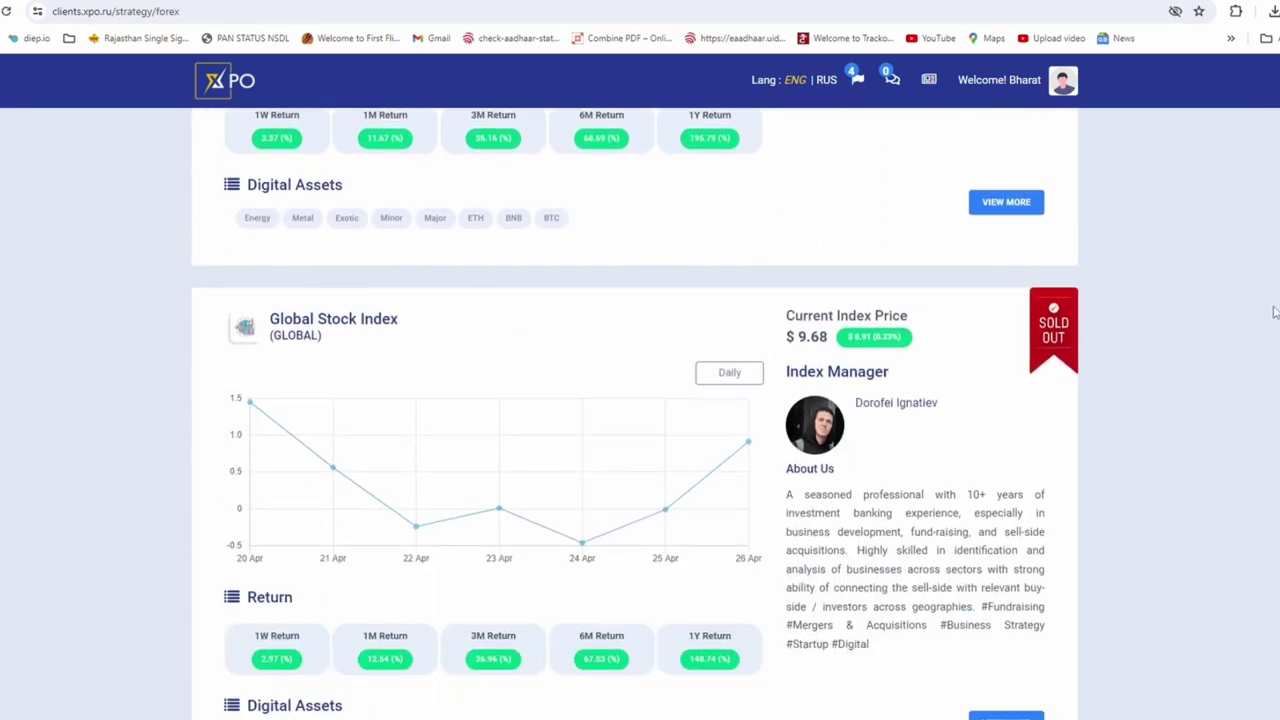
scroll(1273, 313, down, 5)
scroll(1271, 305, down, 2)
scroll(1271, 305, down, 5)
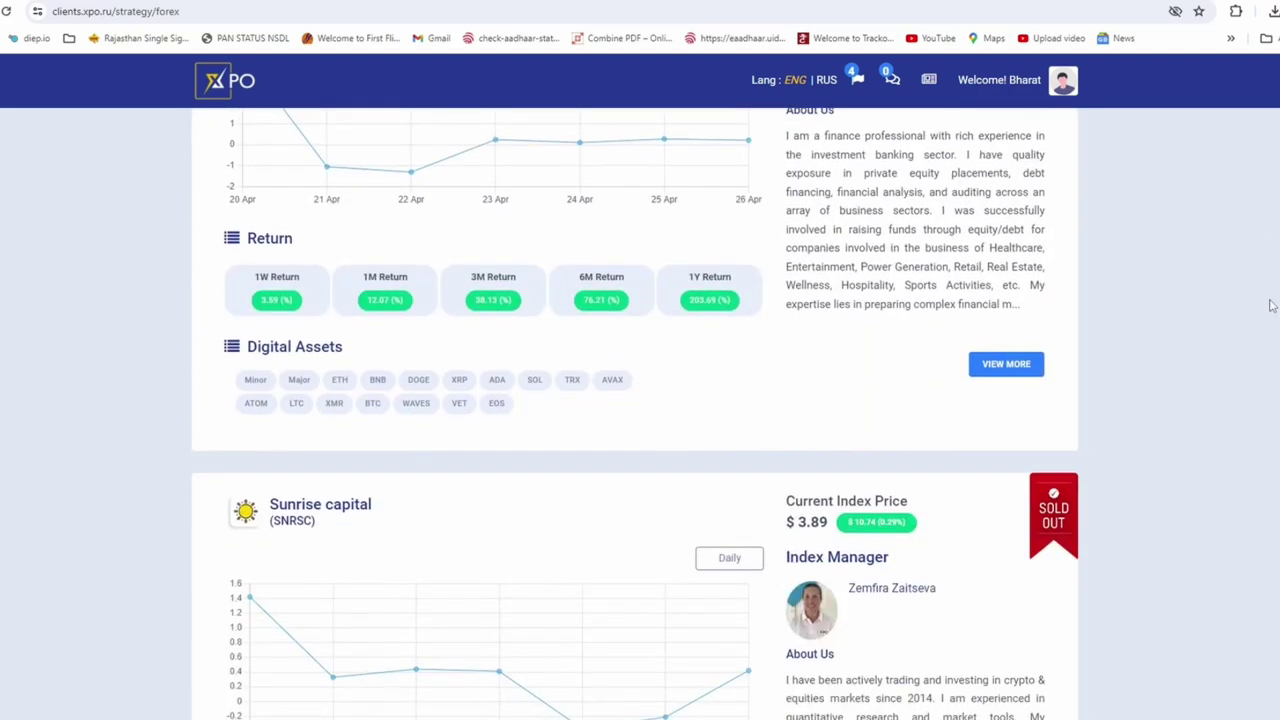
scroll(1271, 305, down, 5)
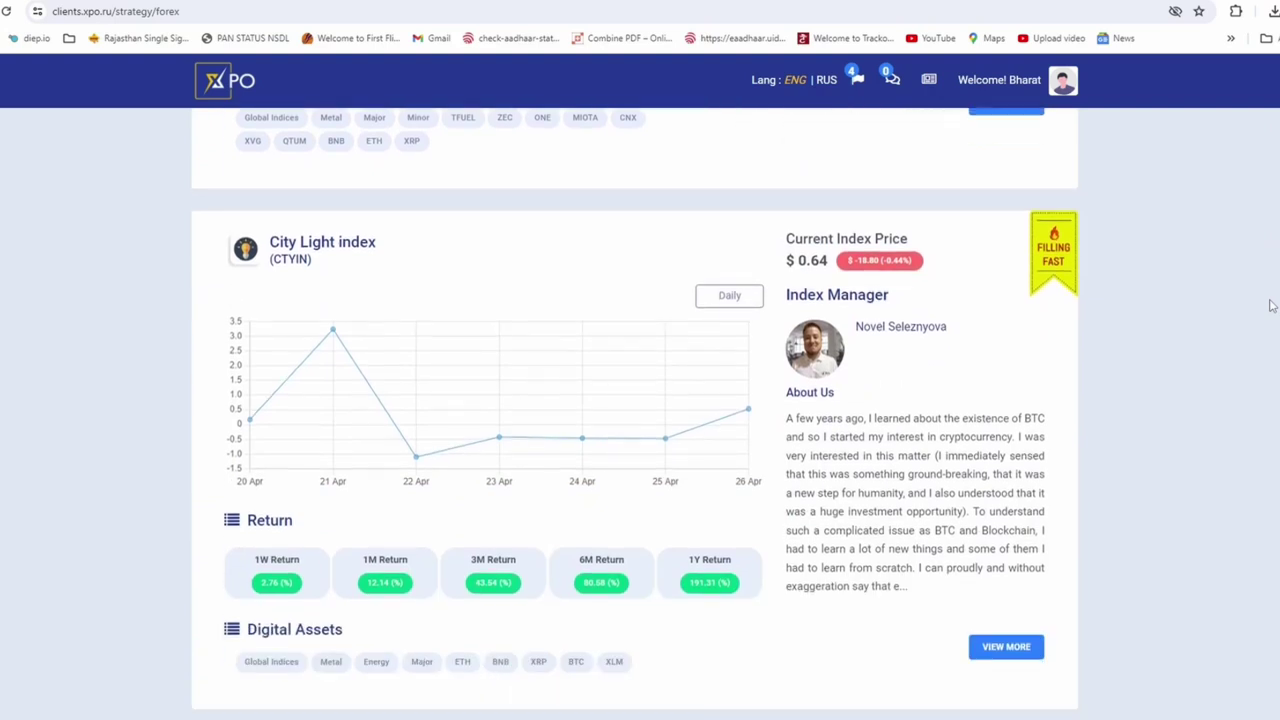
scroll(1271, 305, down, 2)
scroll(1271, 305, down, 2)
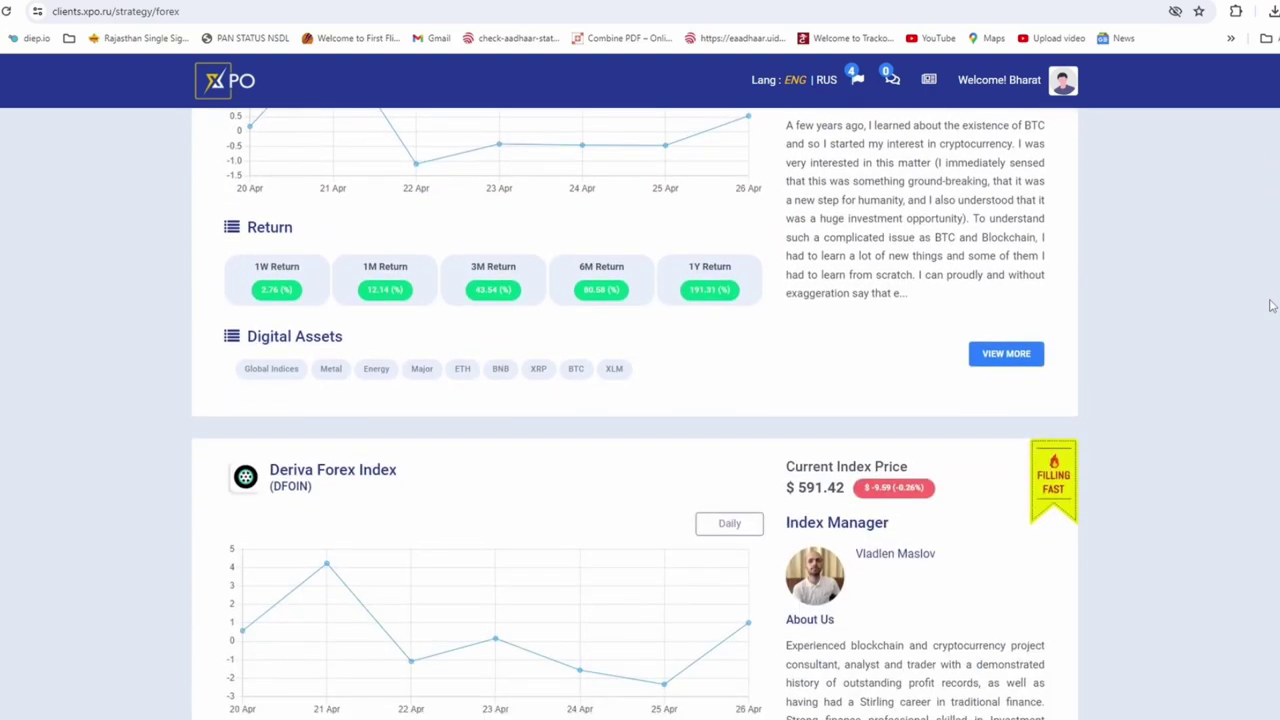
scroll(1271, 305, down, 1)
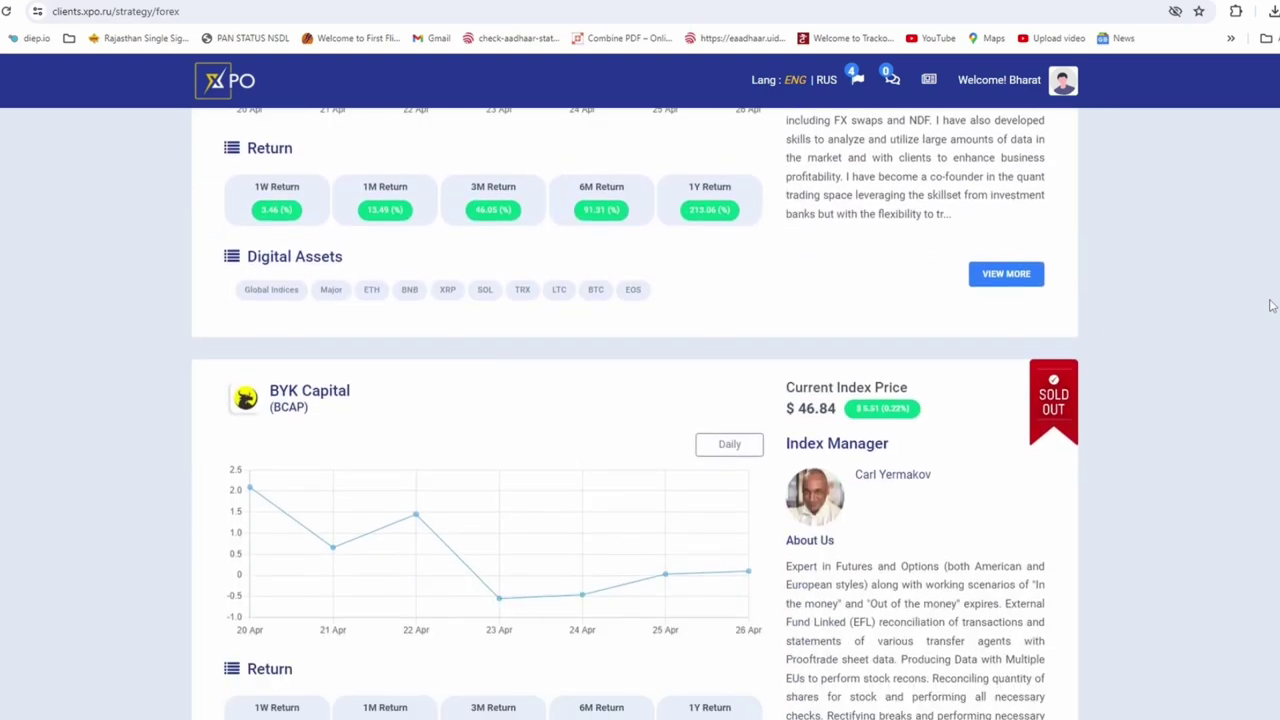
scroll(1271, 305, down, 10)
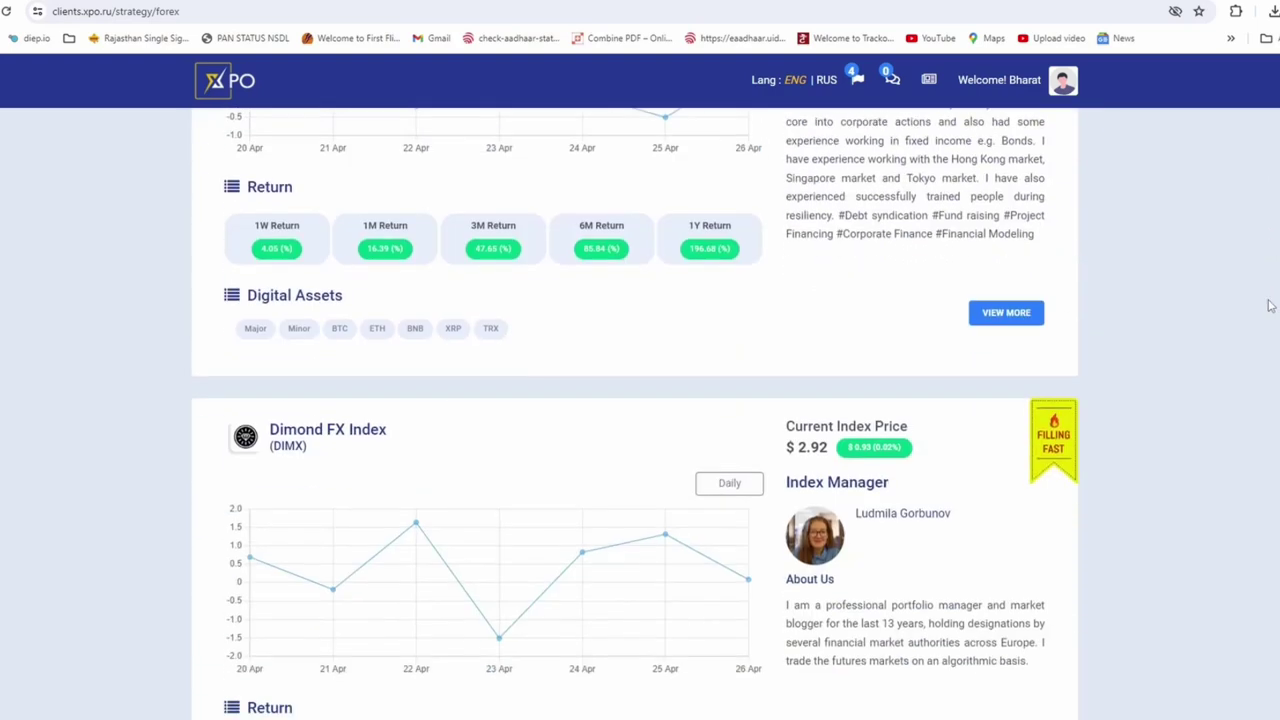
scroll(1271, 305, down, 2)
Step: Find Dinaro Club (DICL) among the derivative indexes, open its full details and examine its limits, lock-in period, returns and investment figures
scroll(1271, 305, up, 2)
scroll(1268, 305, up, 12)
scroll(1268, 305, up, 8)
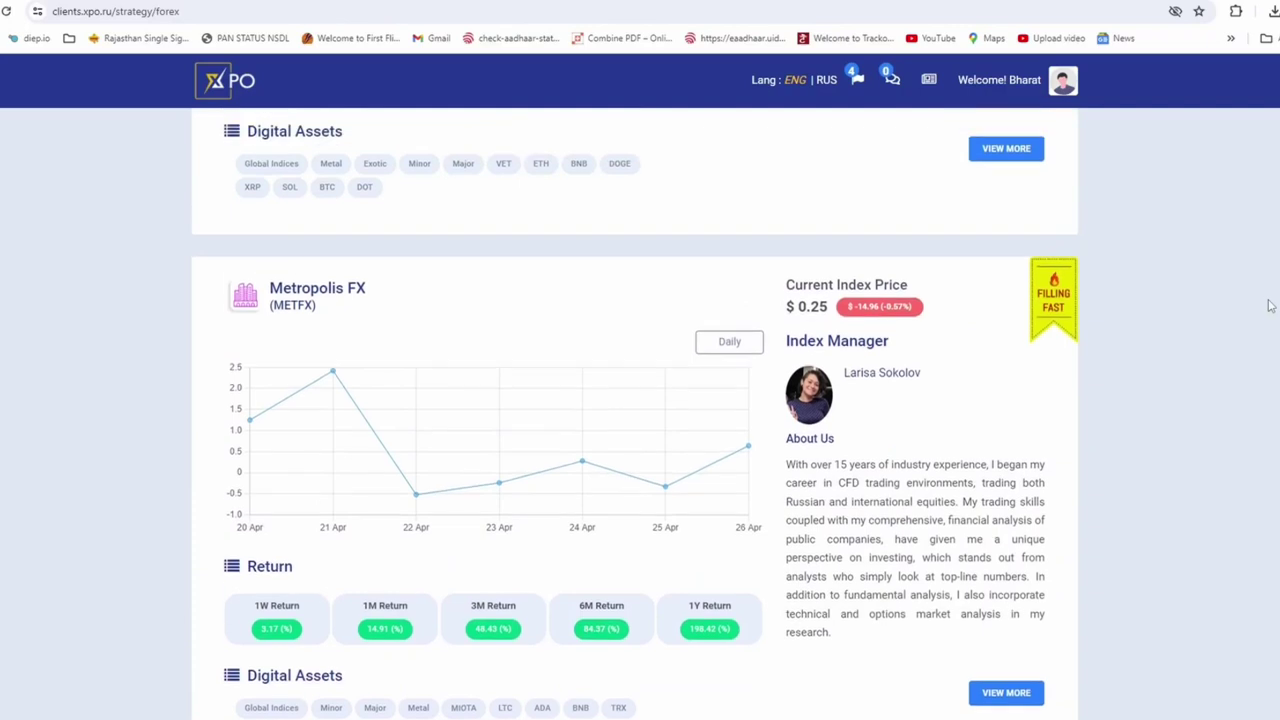
scroll(1268, 305, up, 6)
scroll(1268, 305, up, 5)
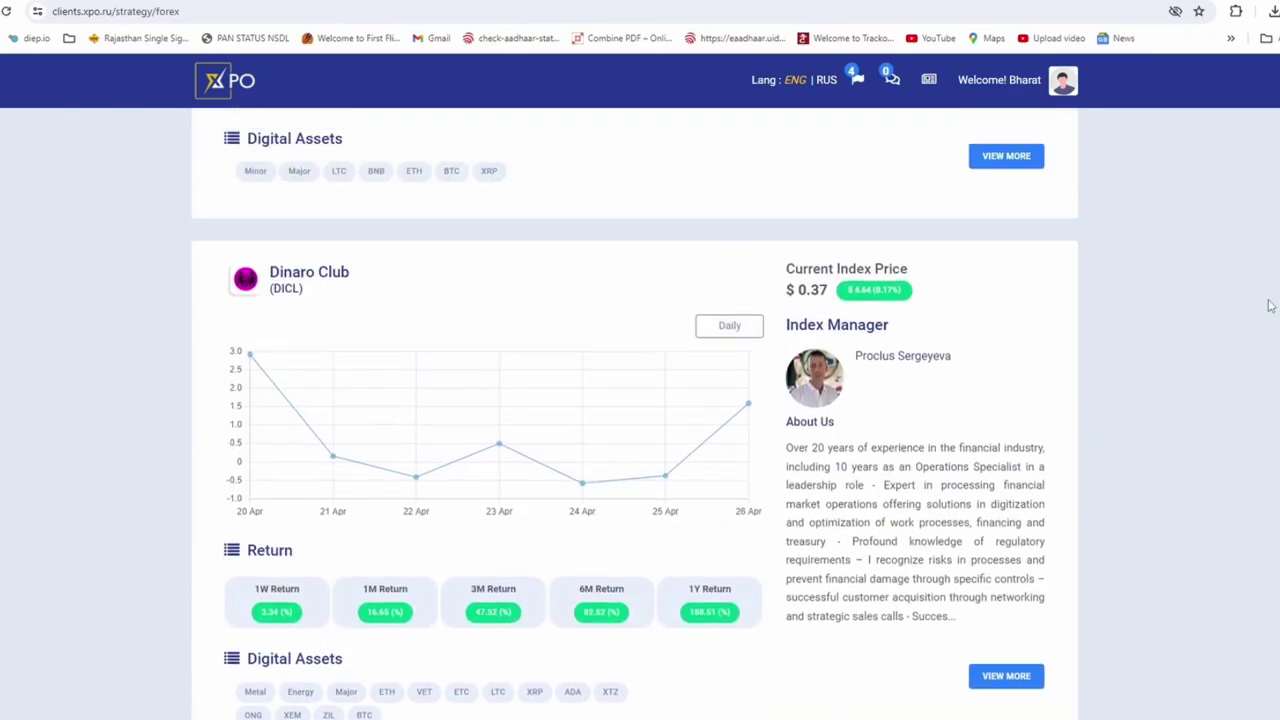
scroll(1261, 313, down, 1)
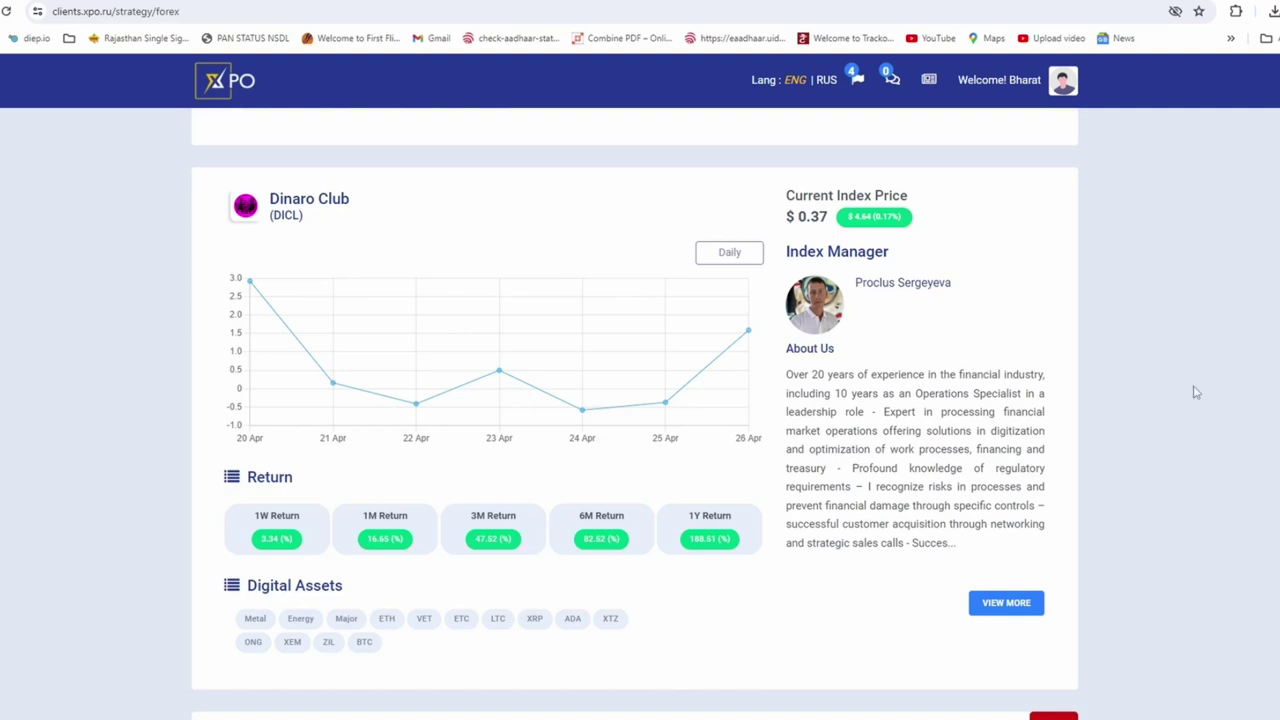
click(1020, 614)
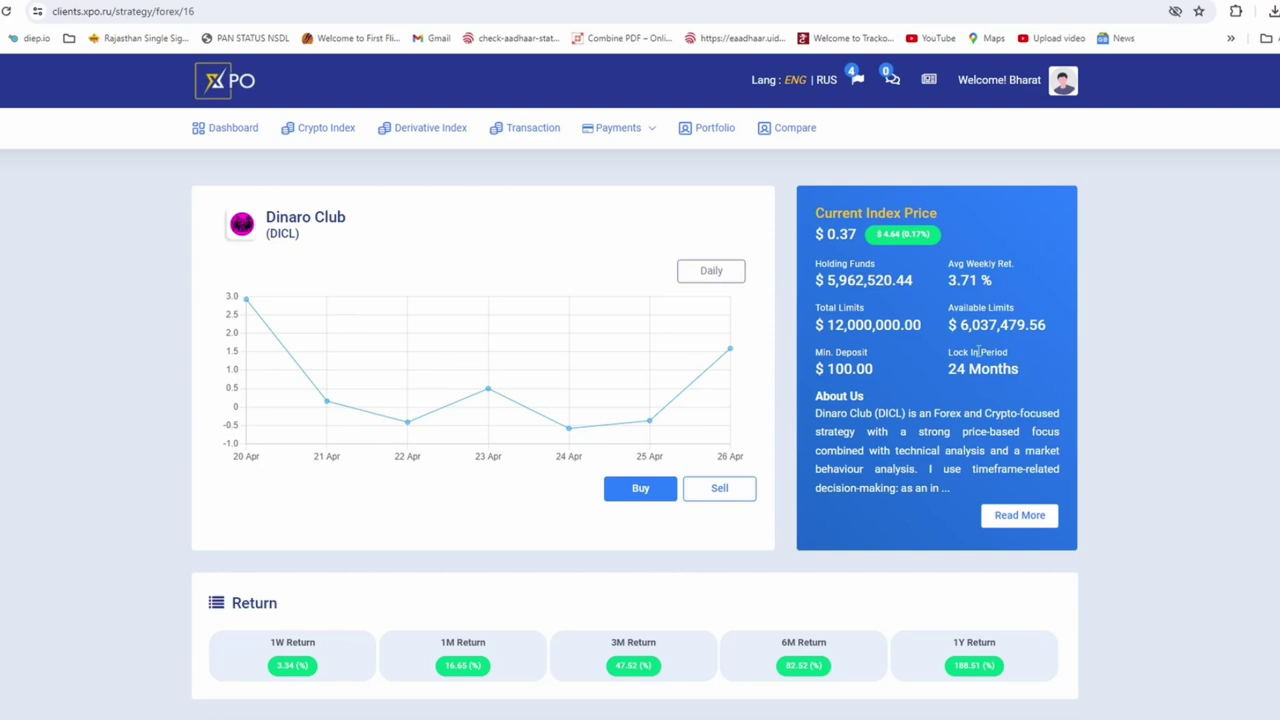
scroll(776, 463, down, 2)
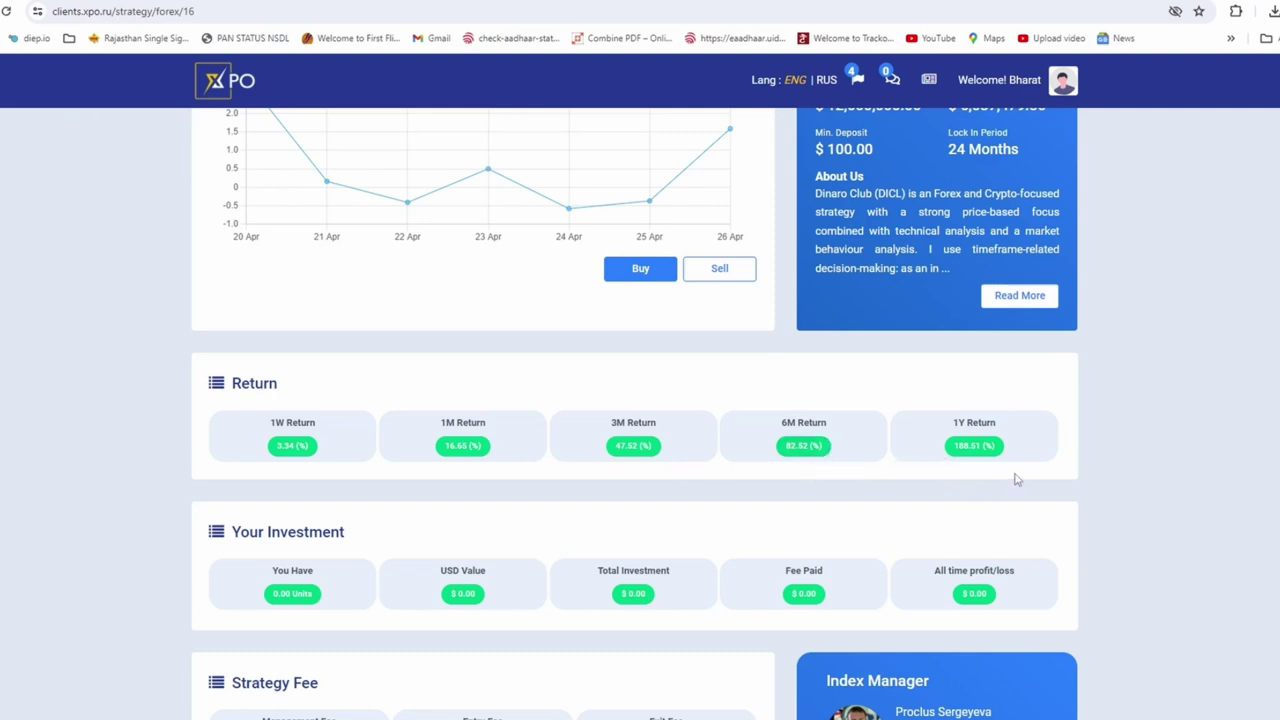
scroll(1015, 480, up, 1)
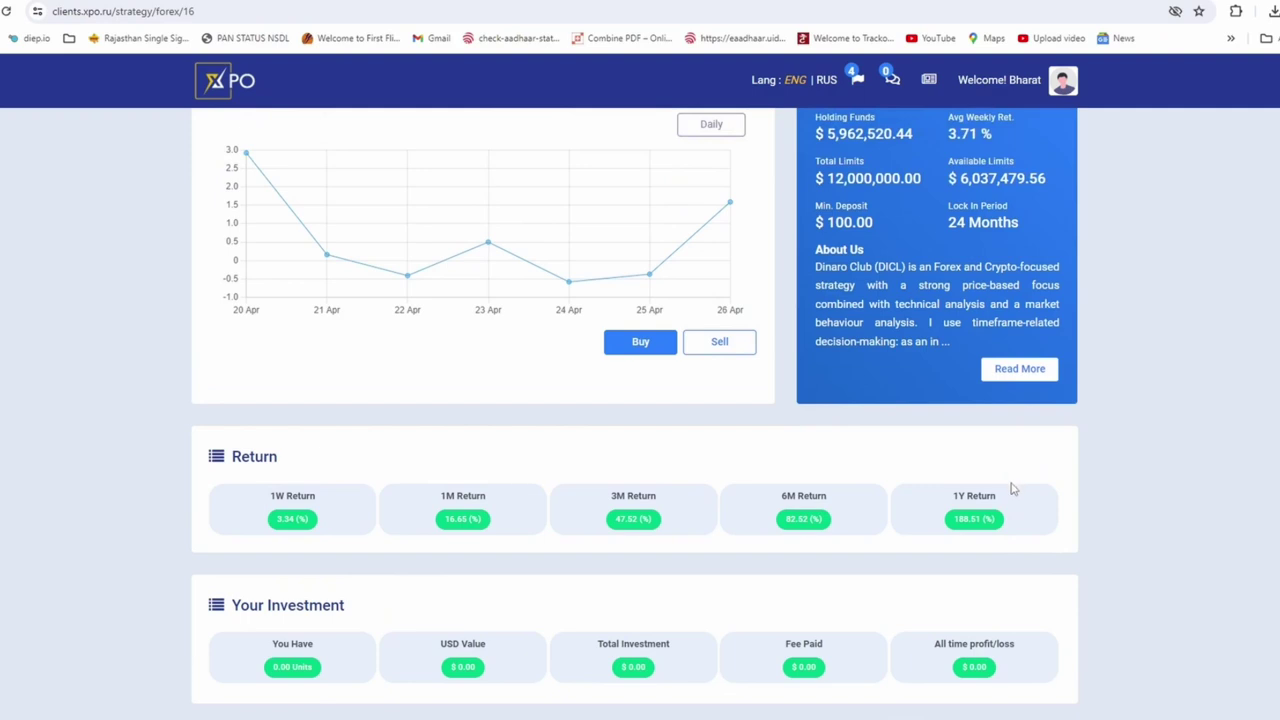
scroll(1012, 488, up, 2)
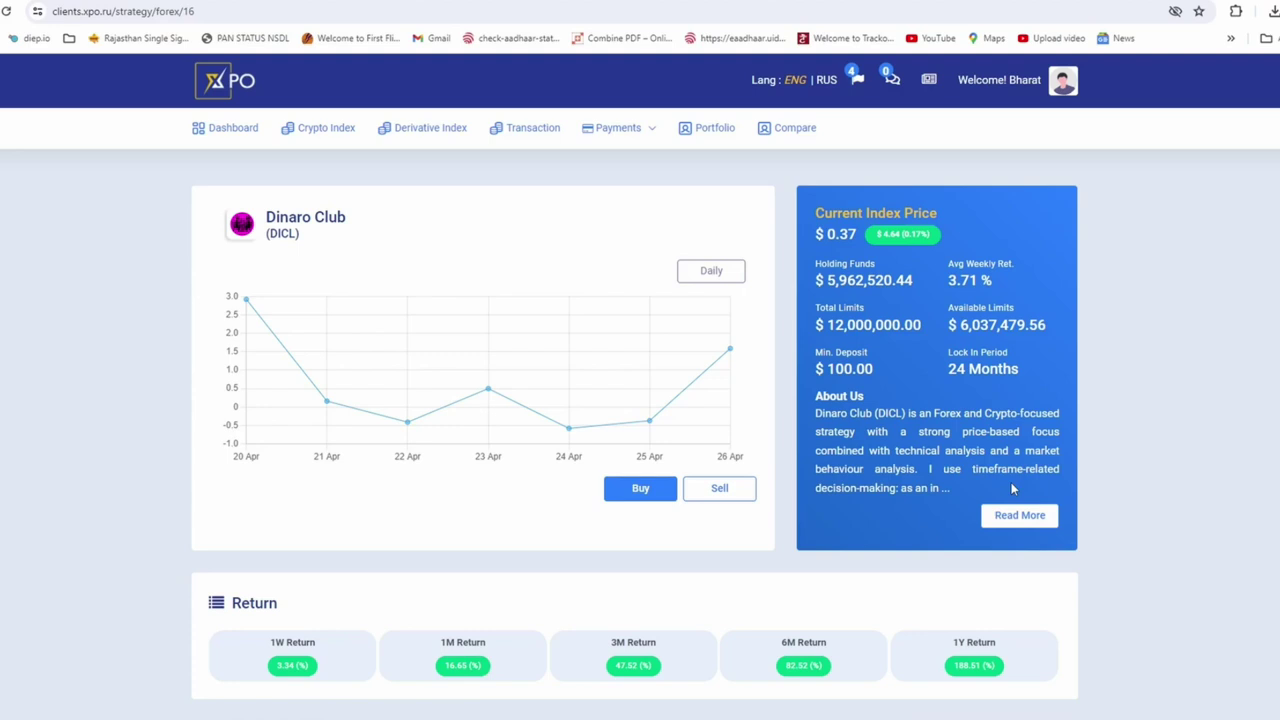
Step: Start buying Dinaro Club with USD as the currency and enter 100 as the amount to buy
click(641, 490)
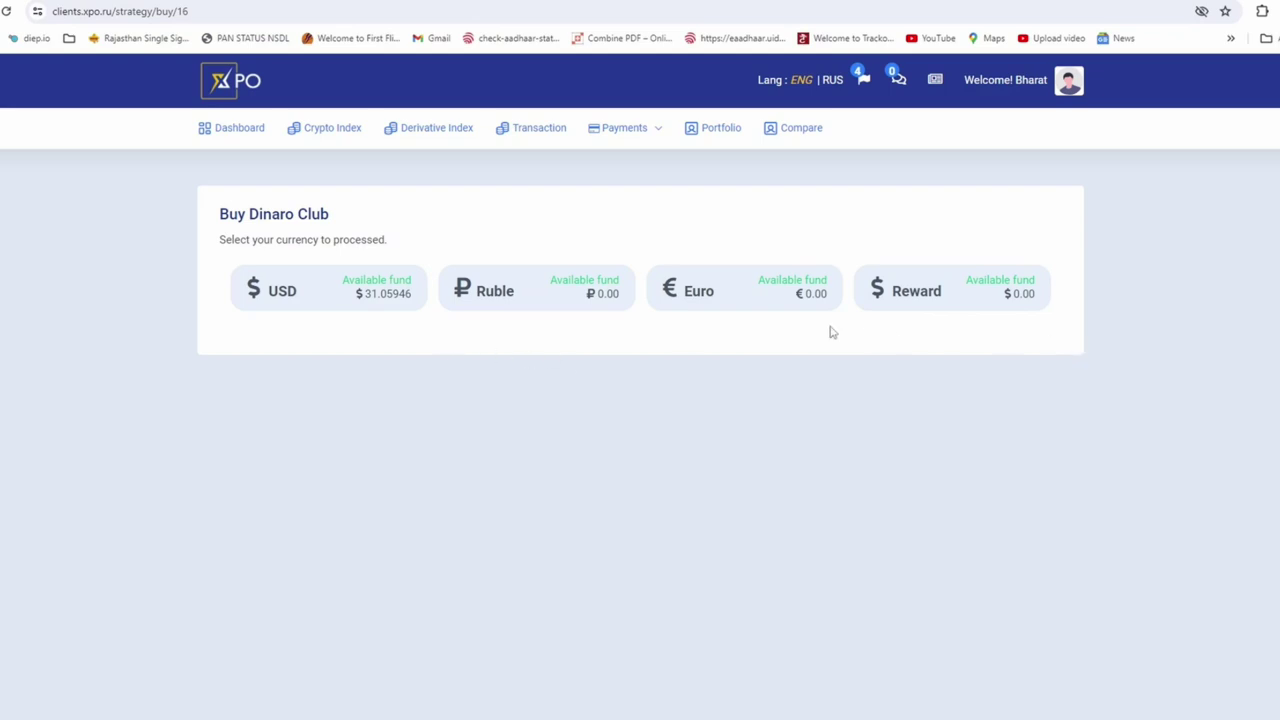
click(343, 300)
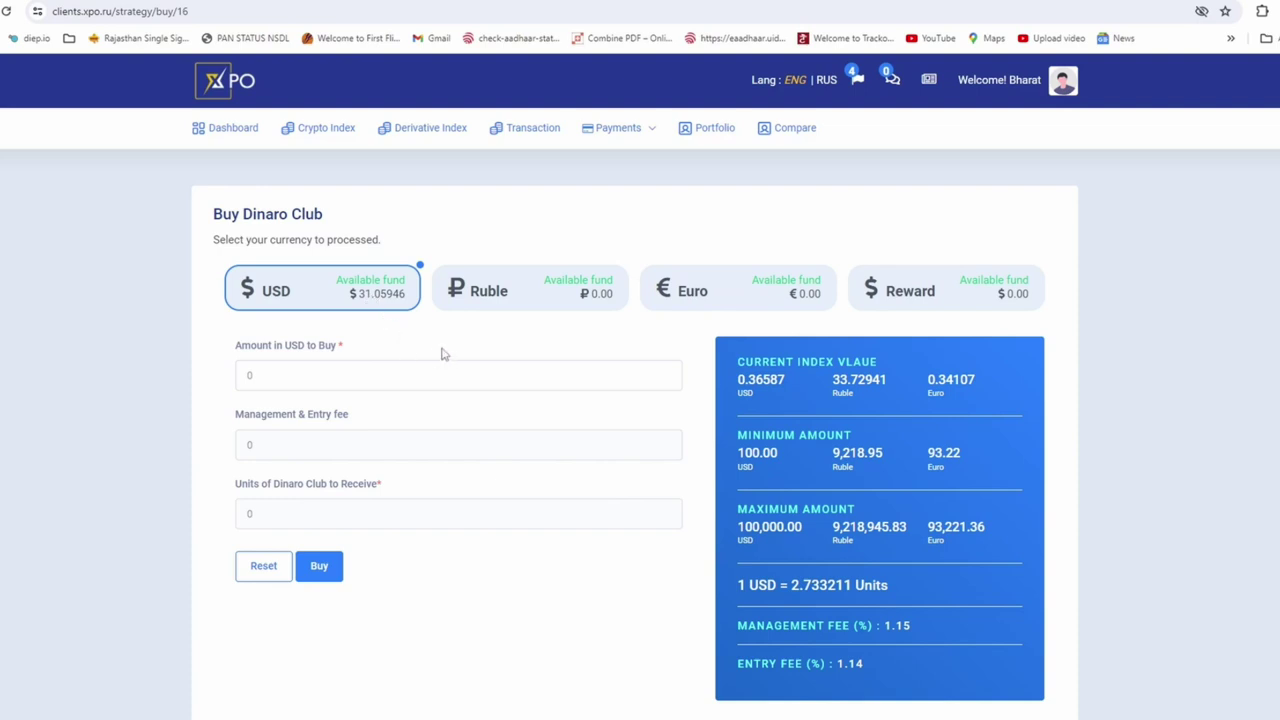
click(354, 382)
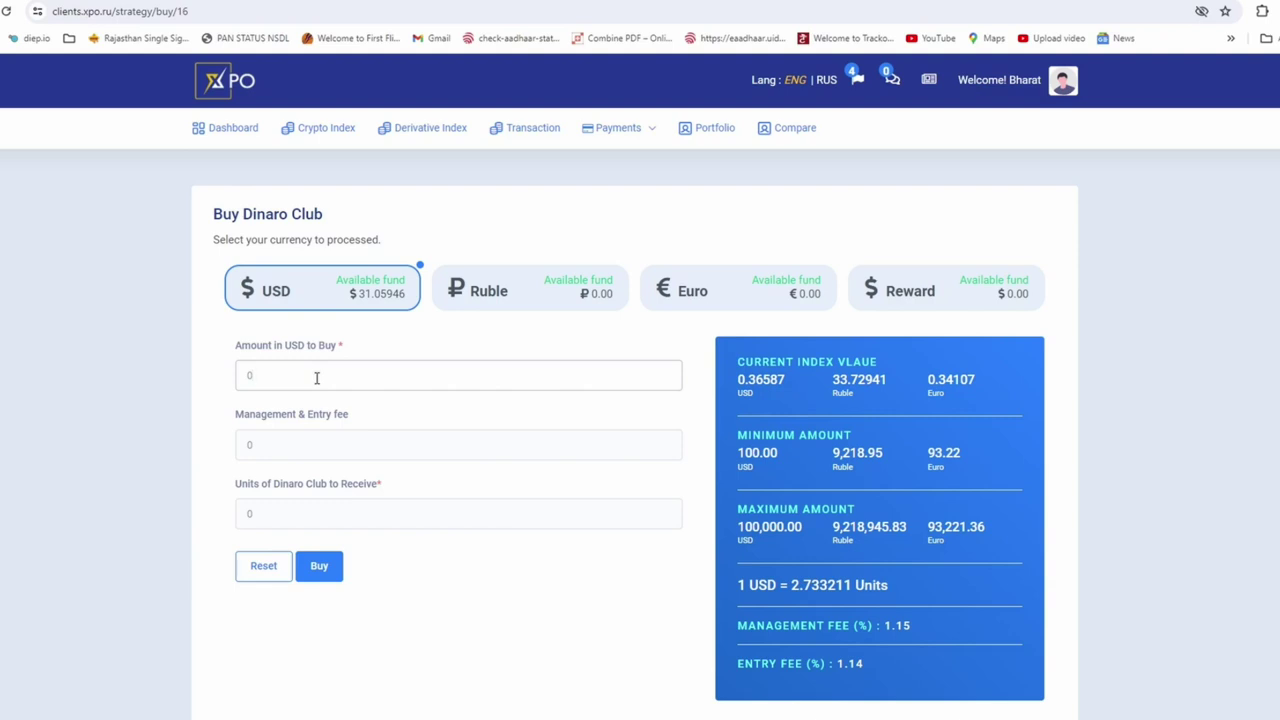
key(BackSpace)
text(1000)
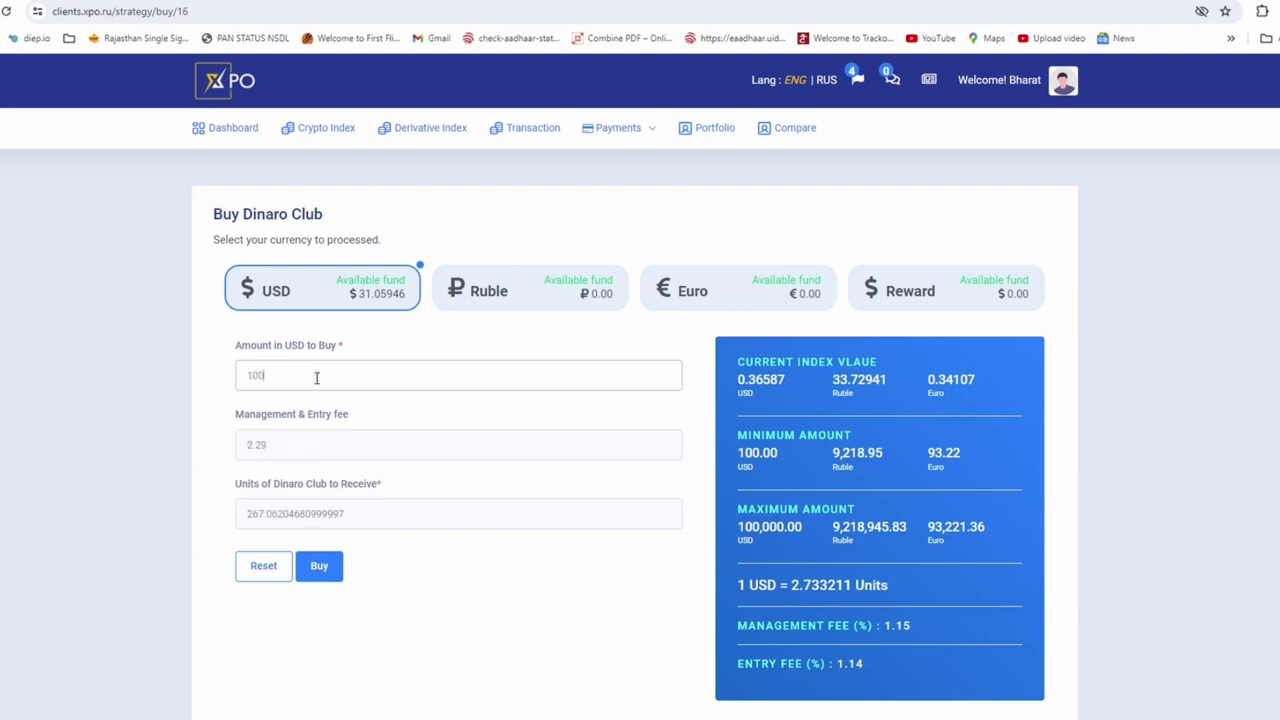